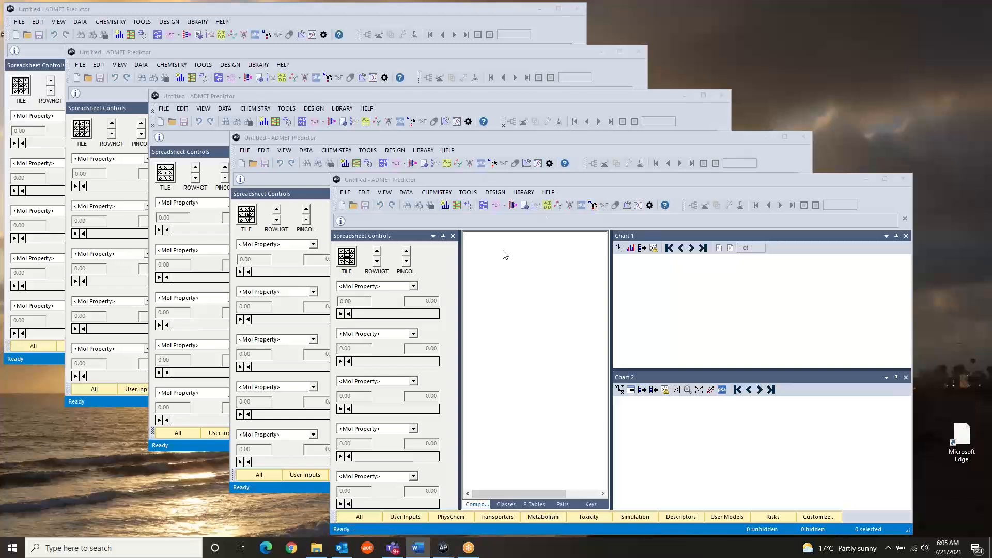
- Review the availability and expiration of the licensed features in the license status, then close it
click(551, 193)
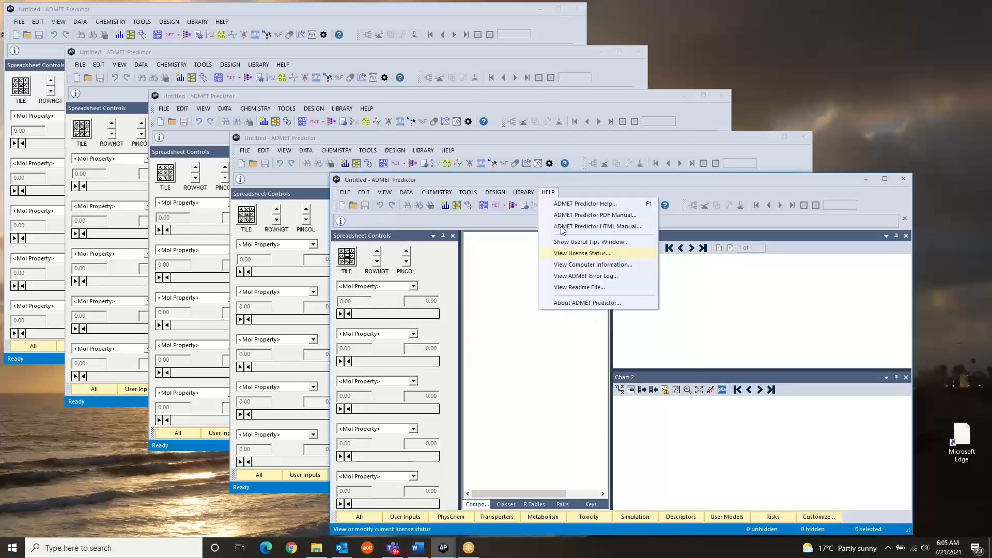
click(576, 254)
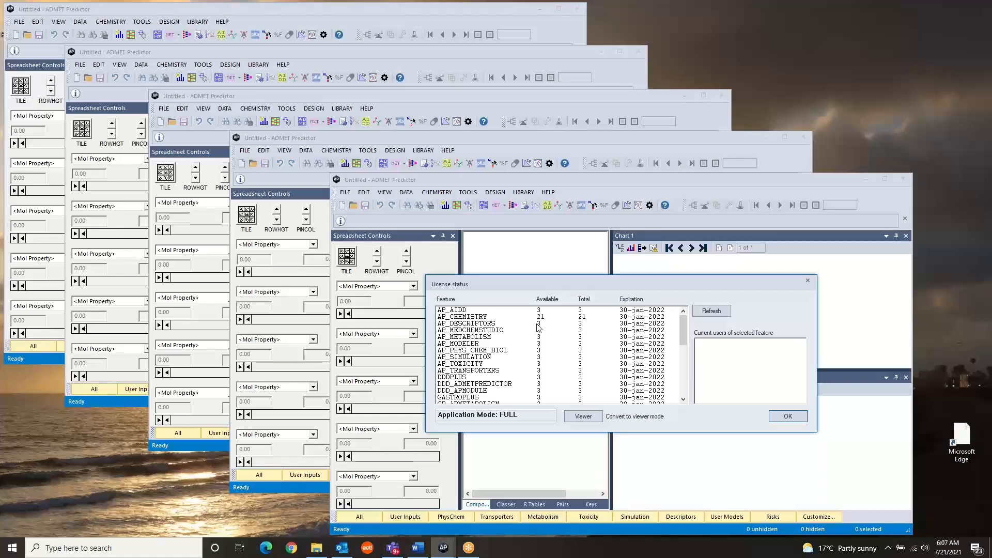
click(788, 416)
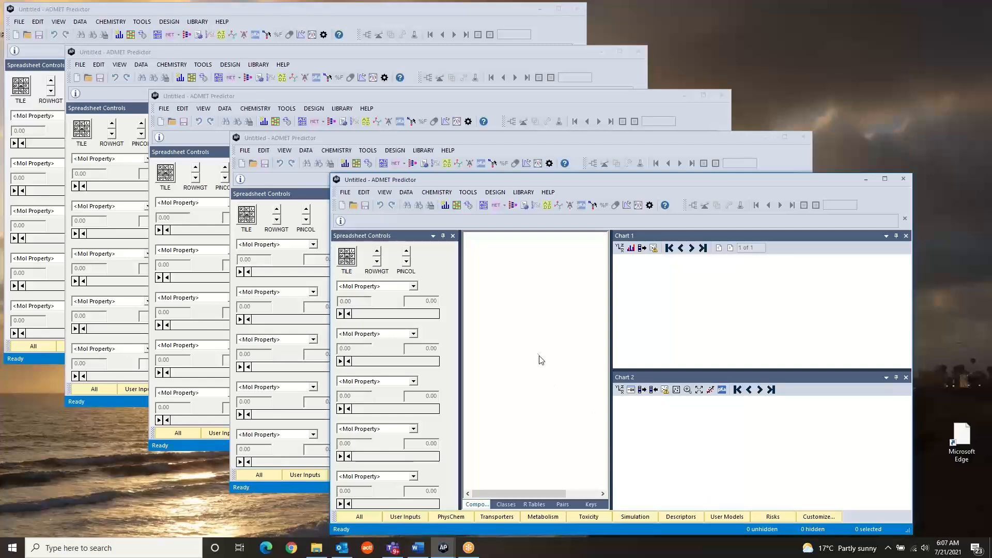
- Open Enamine_Diversity_10560.sdf from the Scenario15 folder with a compound identifier field chosen and all compound attributes loaded
click(346, 193)
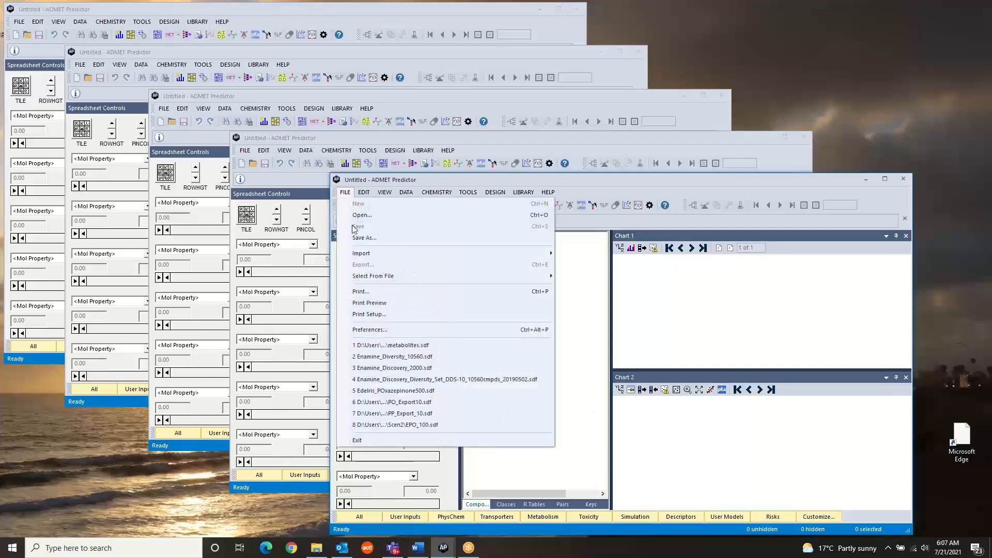
click(369, 217)
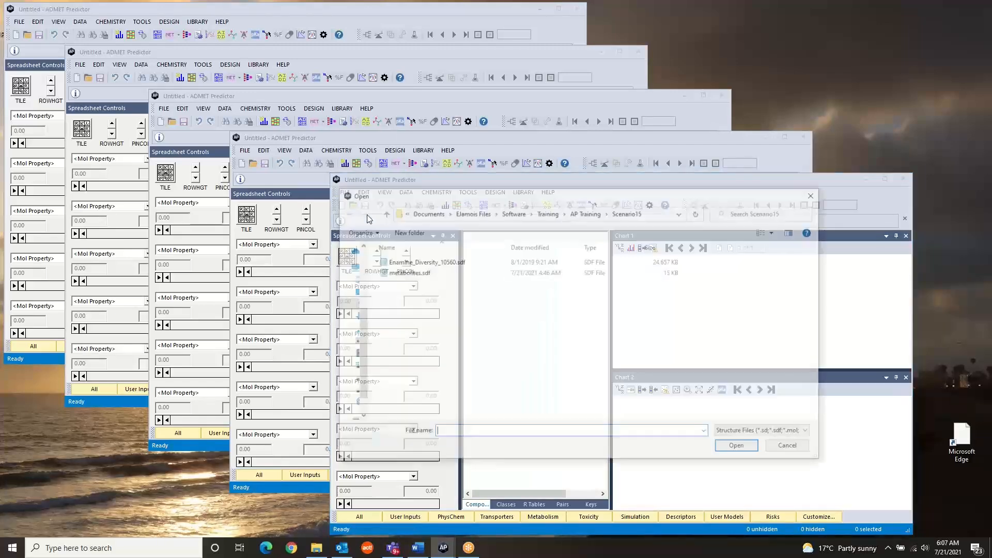
click(434, 264)
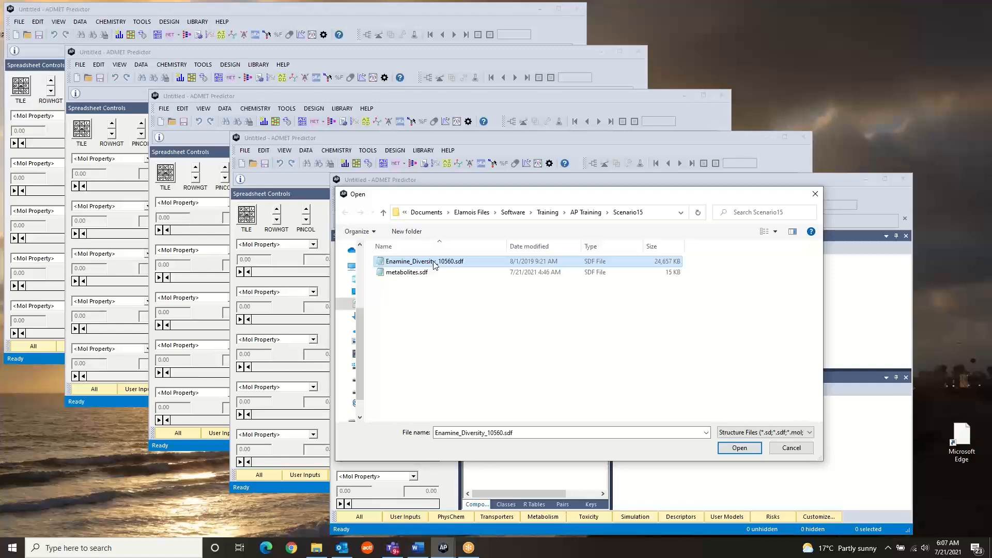
click(739, 449)
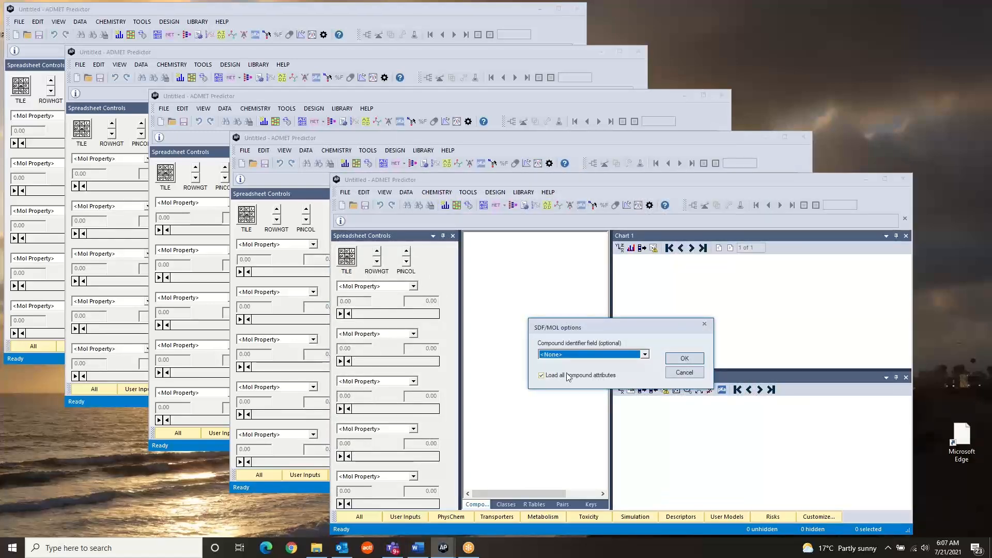
click(562, 355)
click(559, 372)
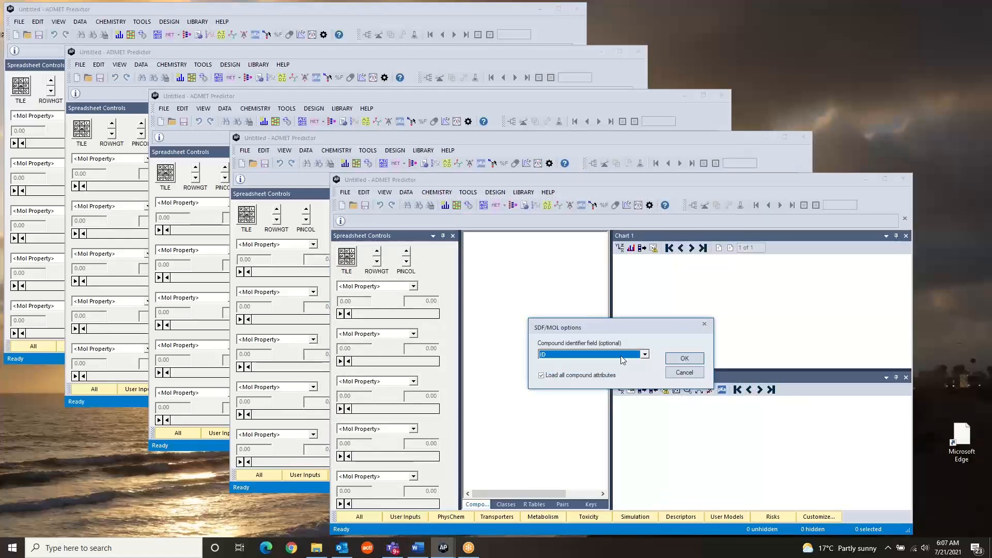
click(691, 357)
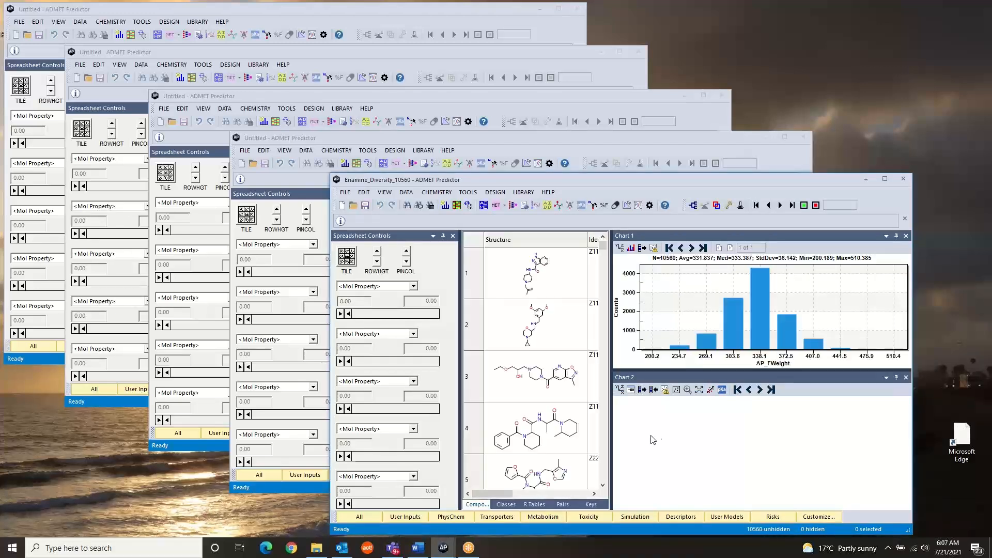
- Check the license status with the dataset loaded, inspecting current users of AP_PHYS_CHEM_BIOL, AP_METABOLISM, AP_SIMULATION and AP_MODELER
click(549, 193)
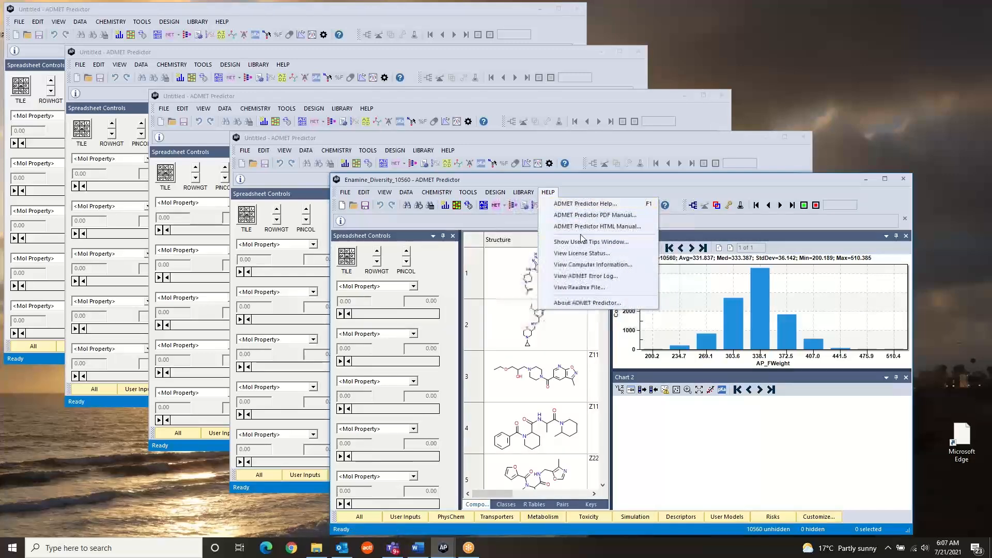
click(579, 253)
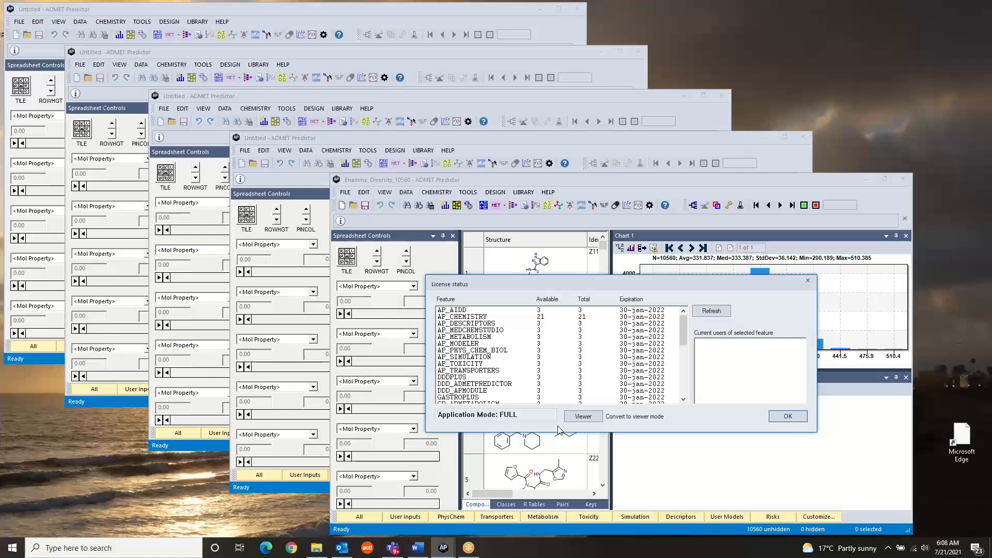
click(481, 351)
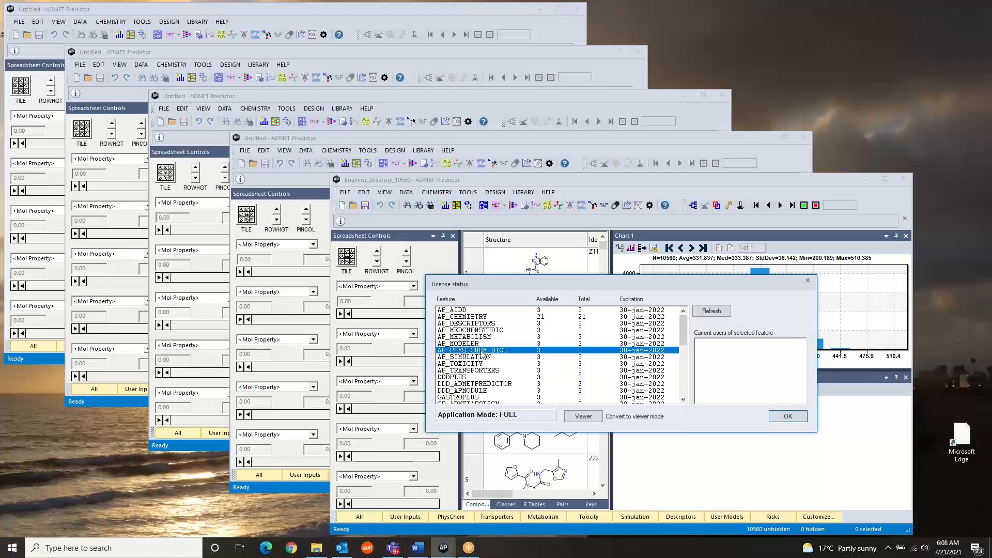
click(498, 337)
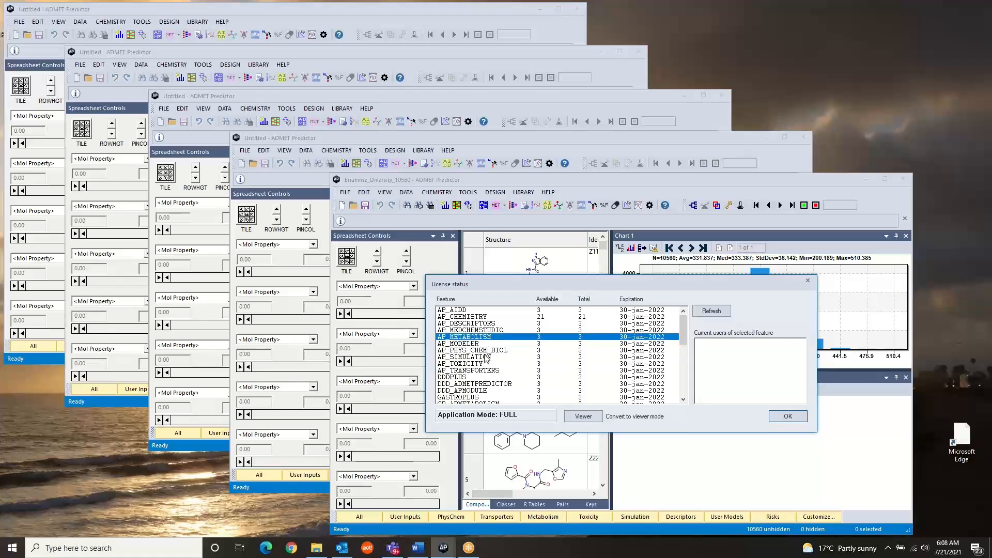
click(486, 357)
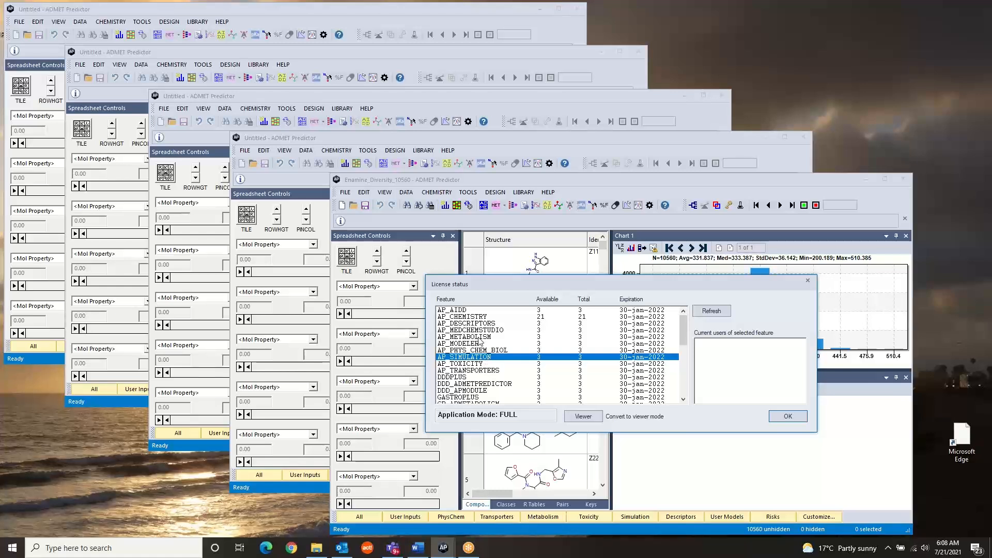
click(478, 339)
click(463, 344)
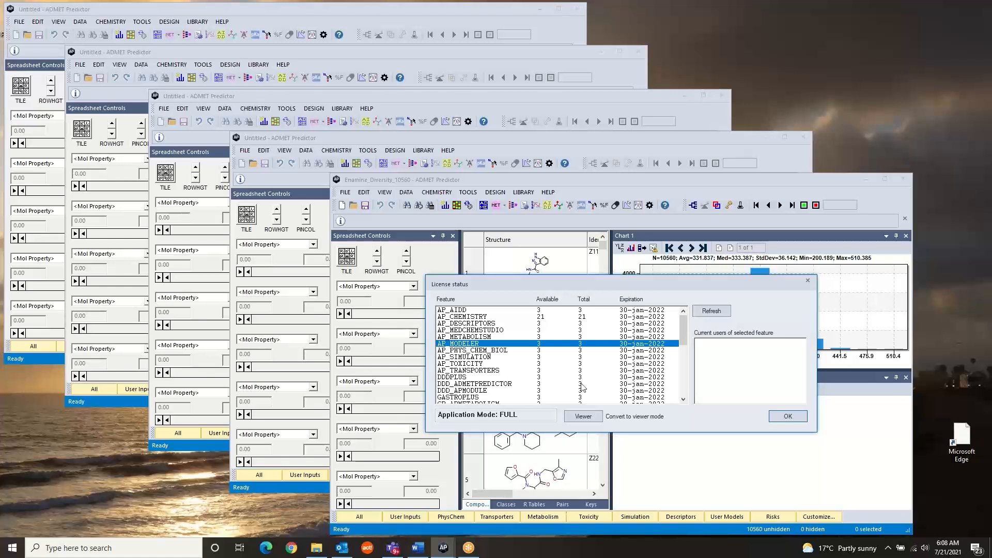
click(788, 417)
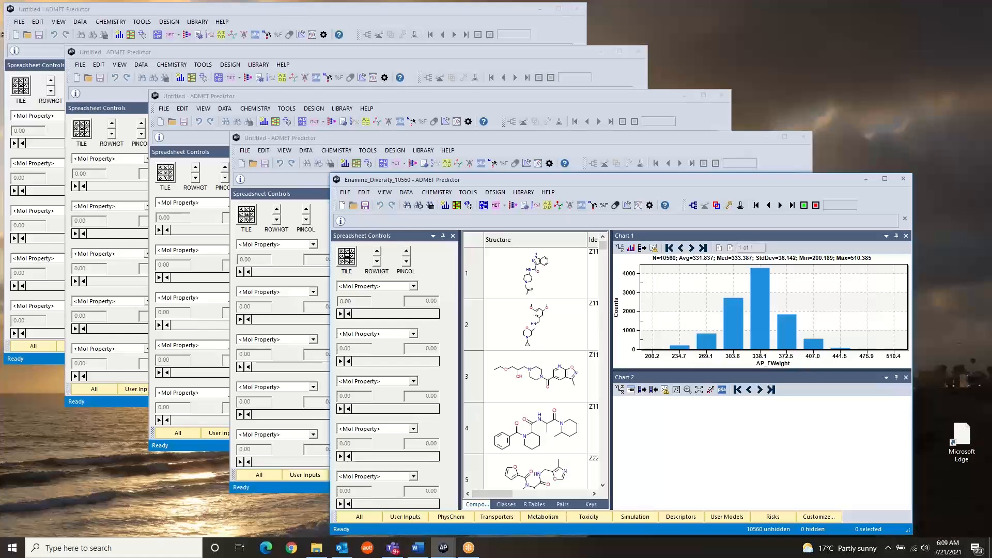
- Review the maximum number of processors used for computations in the advanced application preferences
key(alt+Tab)
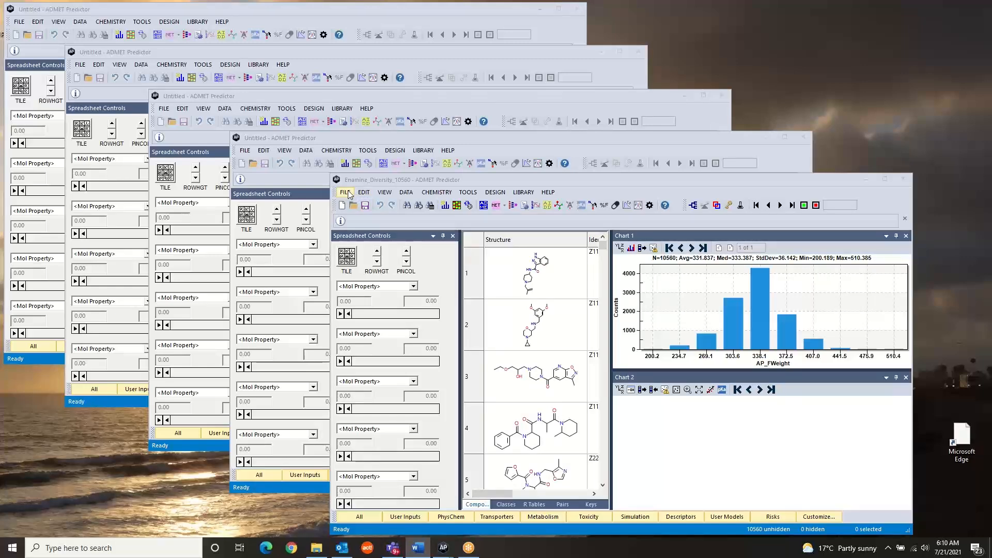
click(347, 193)
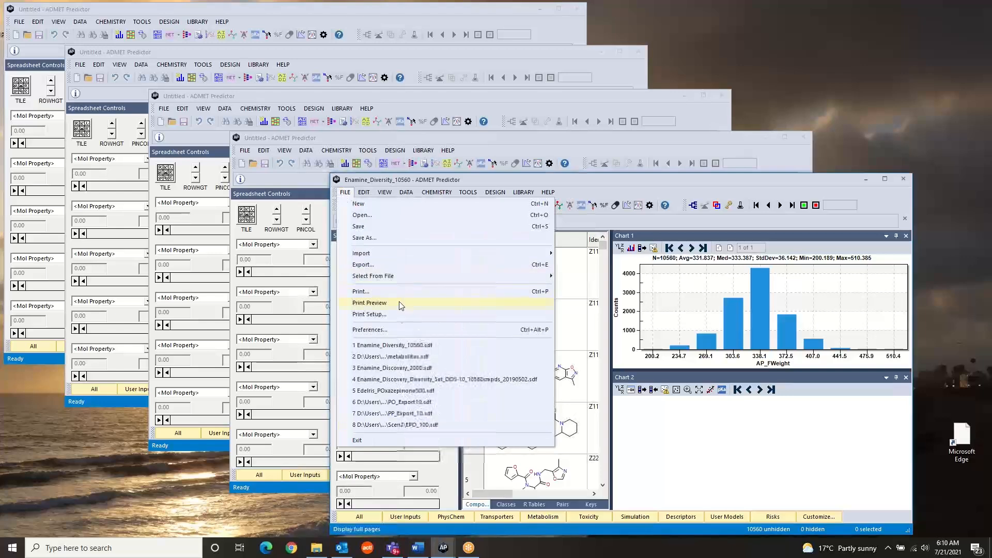
click(370, 329)
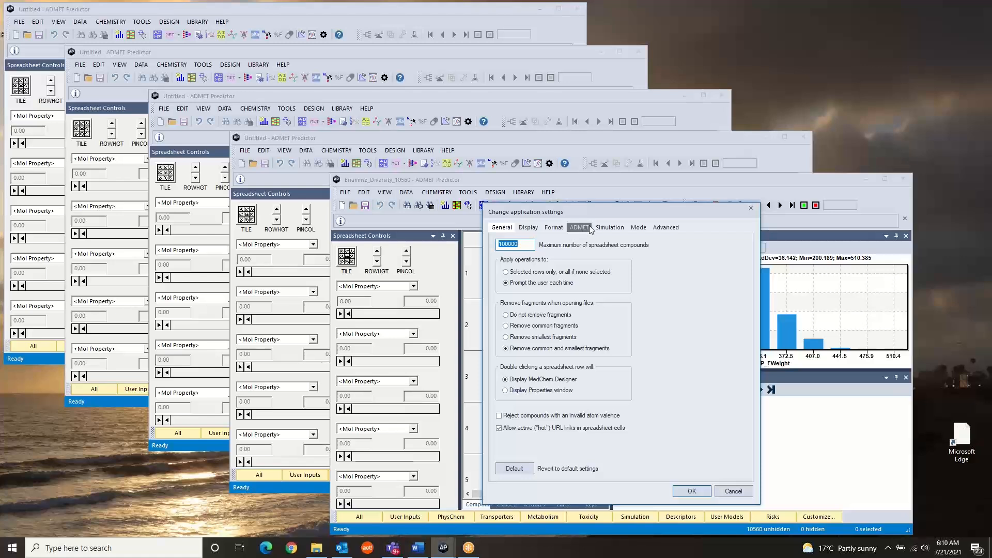
click(674, 227)
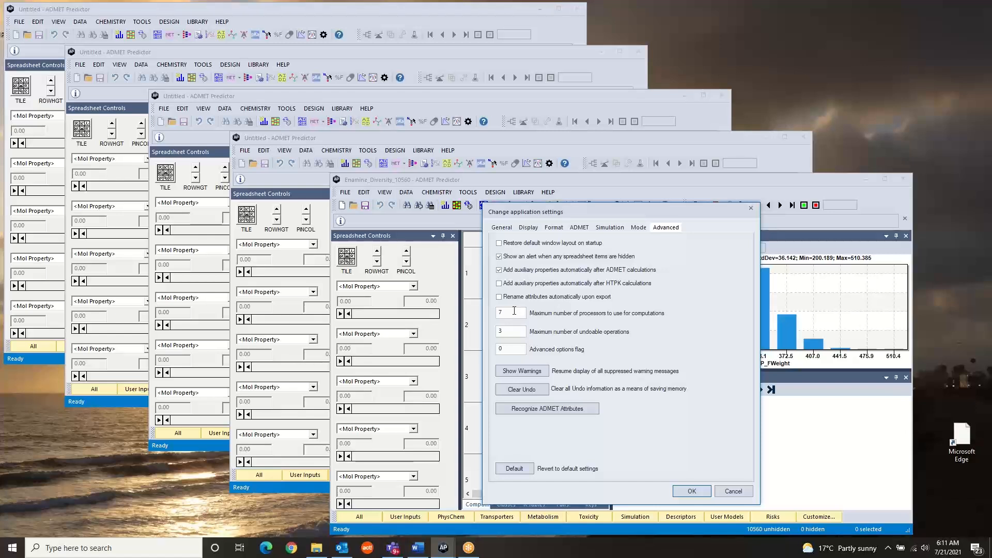
click(700, 491)
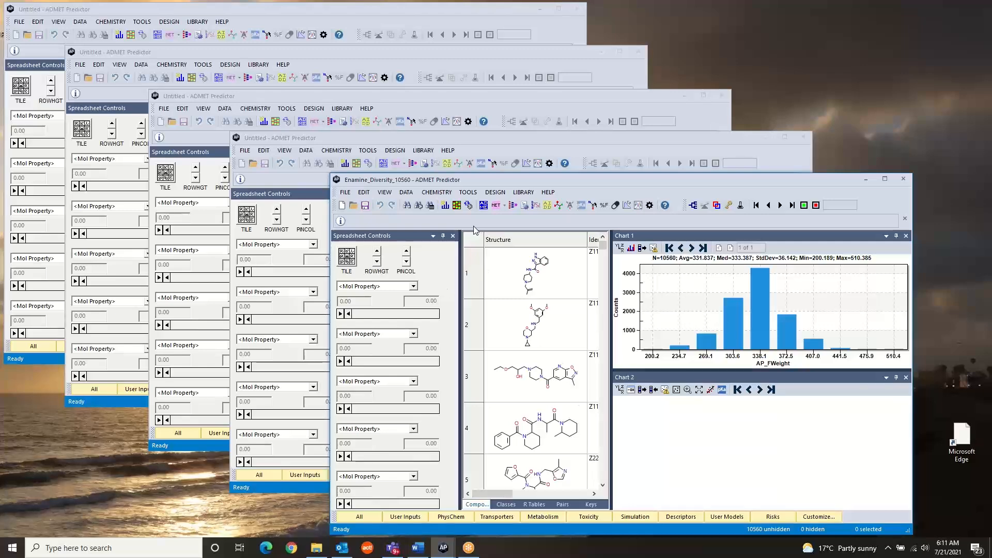
- Calculate the physicochemical, transporter, metabolism, toxicity and modeling descriptor properties of the loaded compounds at pH 7.4
click(406, 193)
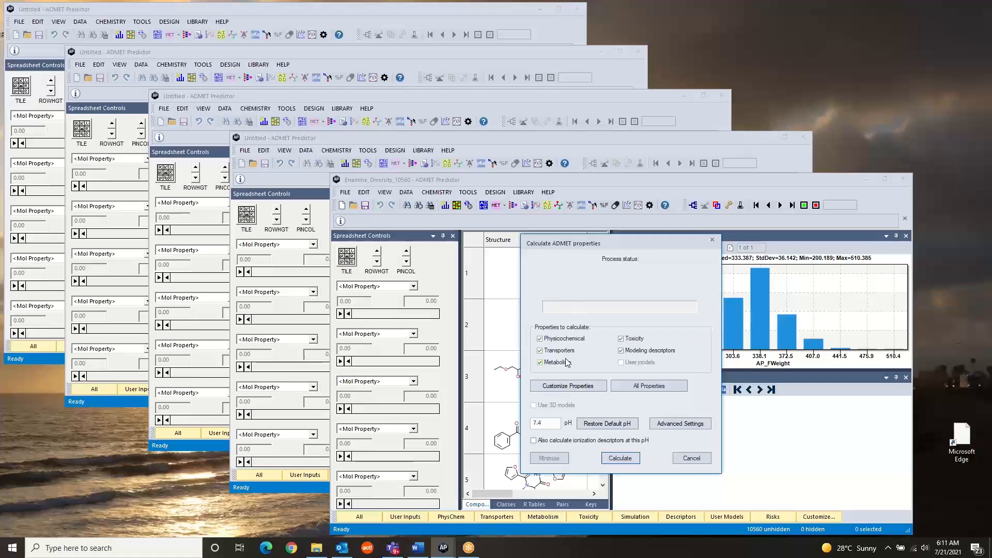
click(690, 459)
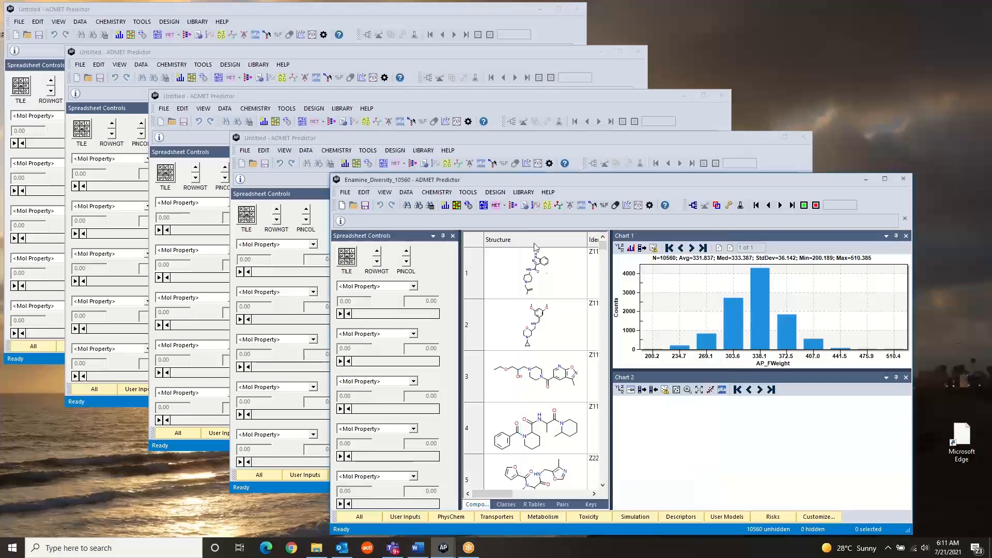
click(483, 206)
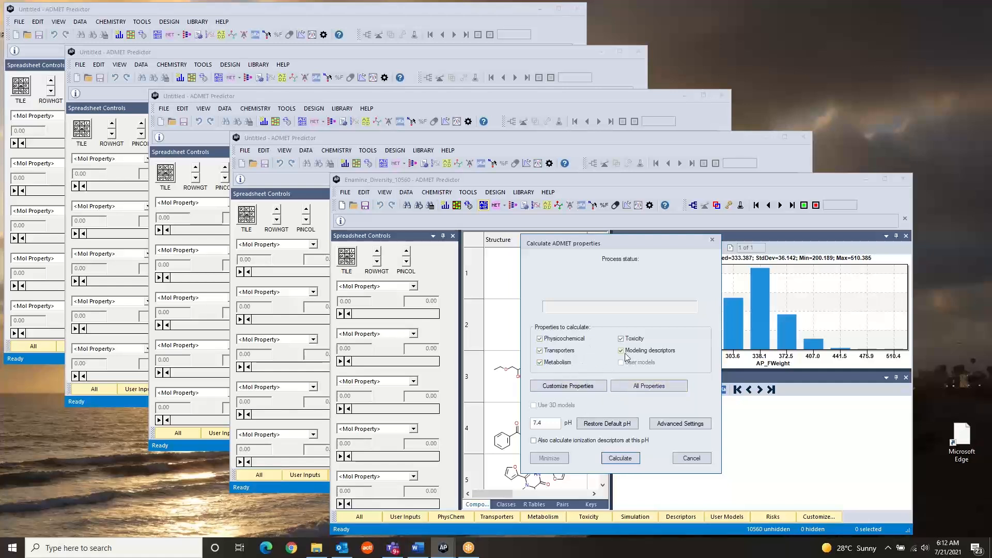
click(620, 459)
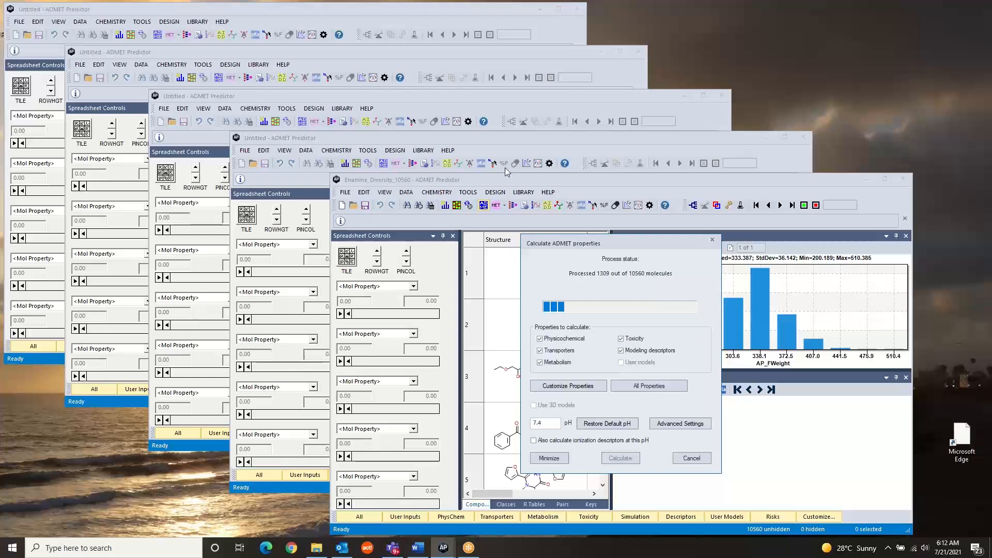
- During the calculation, check the license status from another ADMET Predictor window for users of AP_METABOLISM, AP_PHYS_CHEM_BIOL, AP_TOXICITY and AP_SIMULATION
click(462, 140)
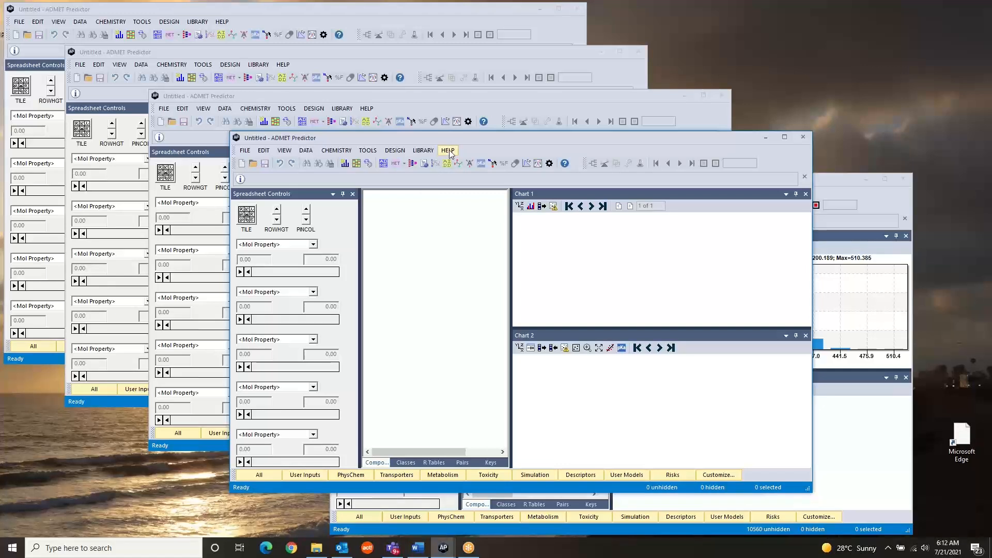
click(449, 151)
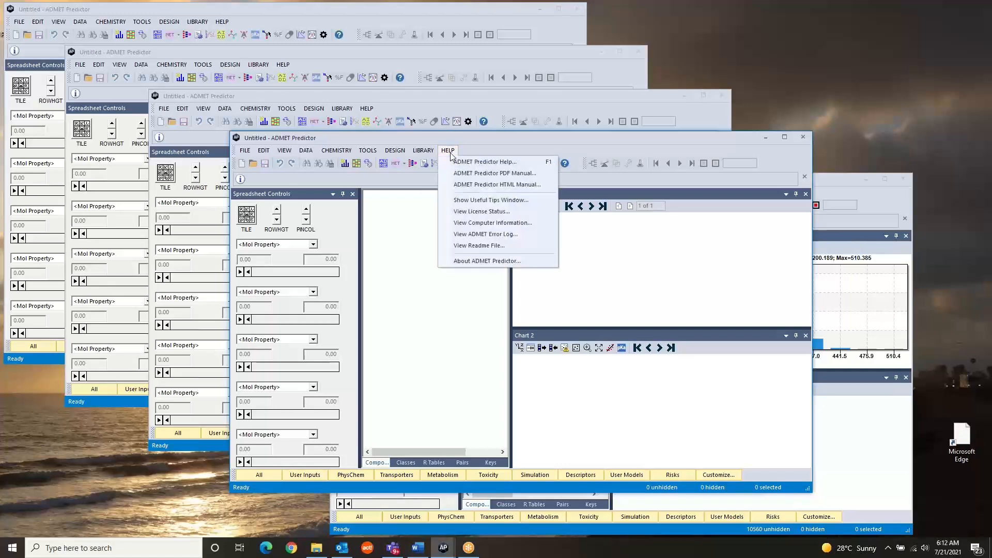
click(478, 212)
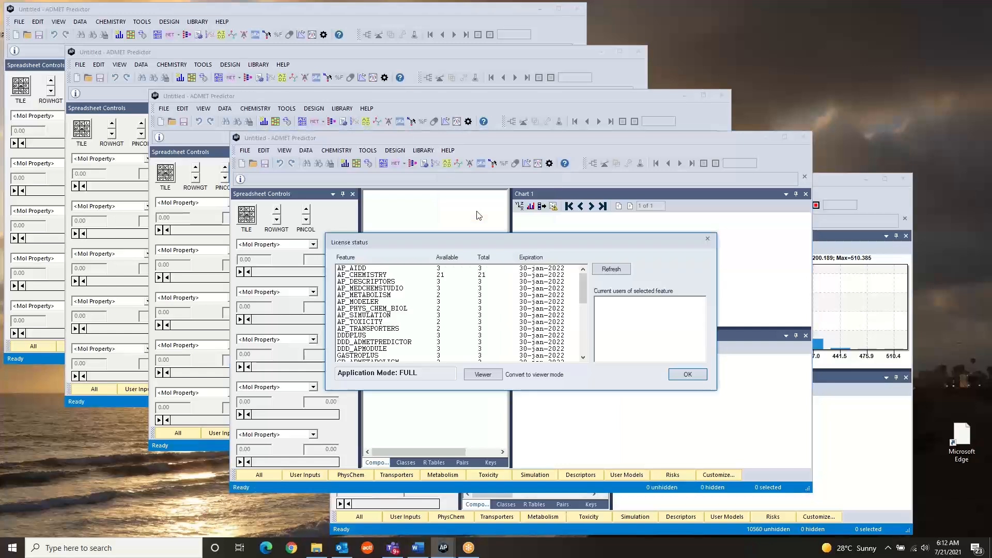
click(429, 296)
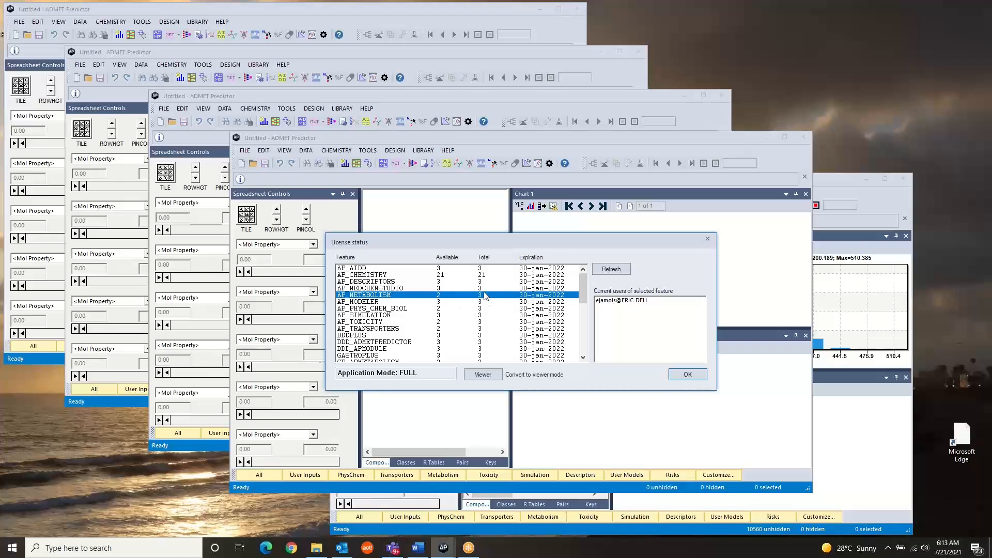
click(430, 309)
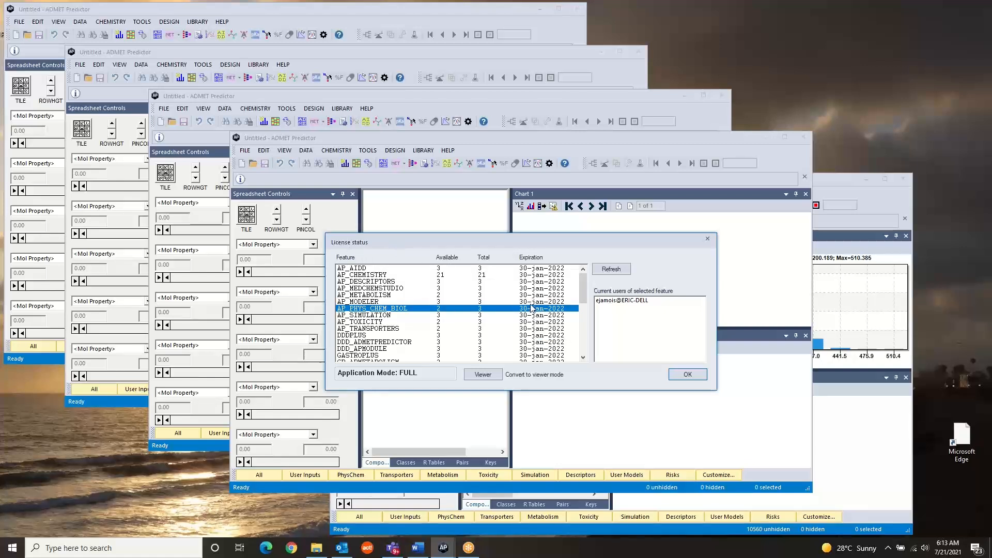
click(440, 322)
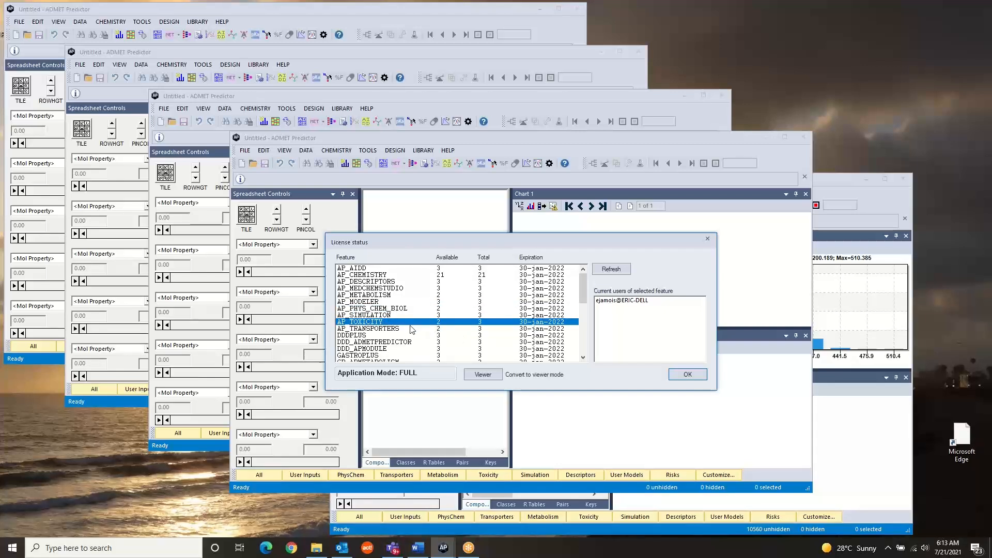
click(410, 316)
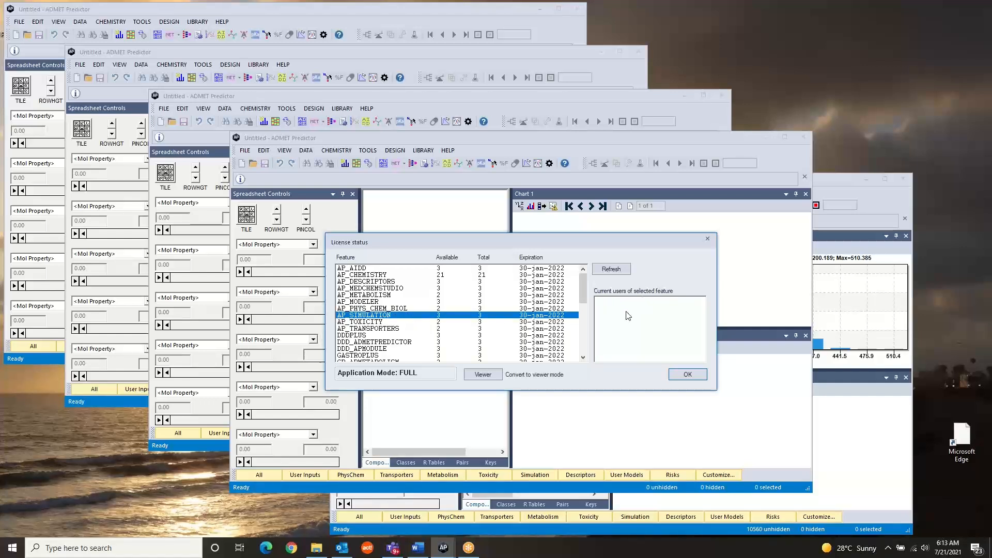
click(449, 322)
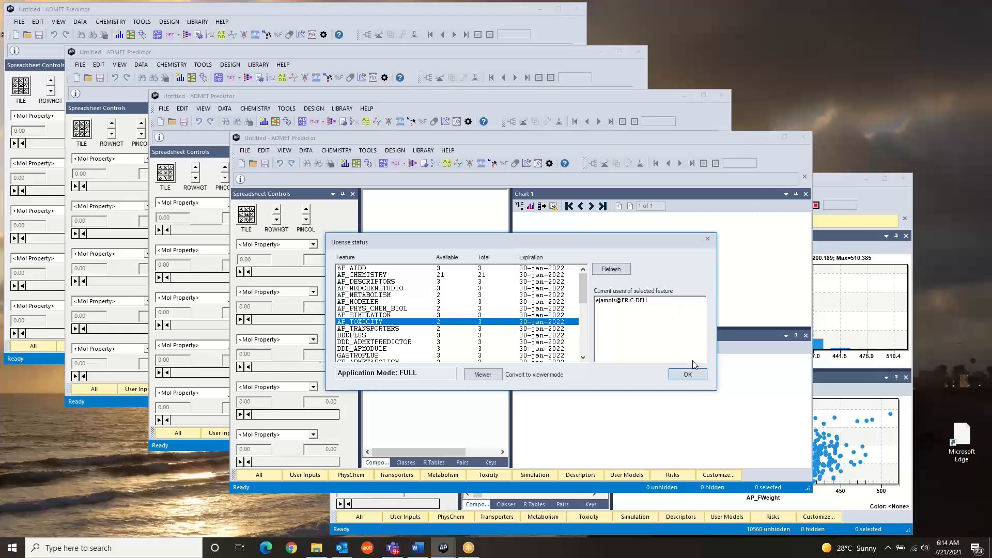
click(687, 375)
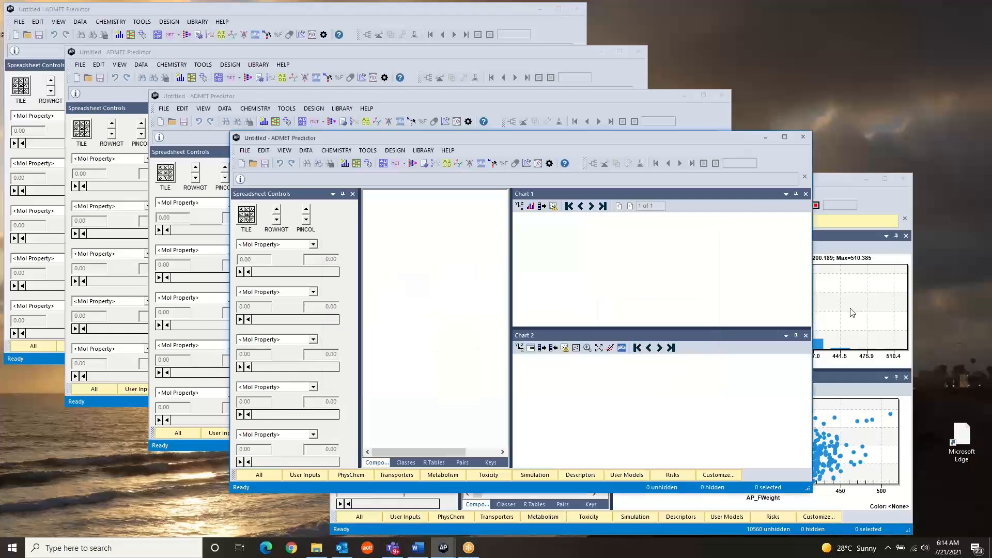
- Check the license status from the Enamine_Diversity_10560 window, inspecting the current users of AP_METABOLISM
click(834, 179)
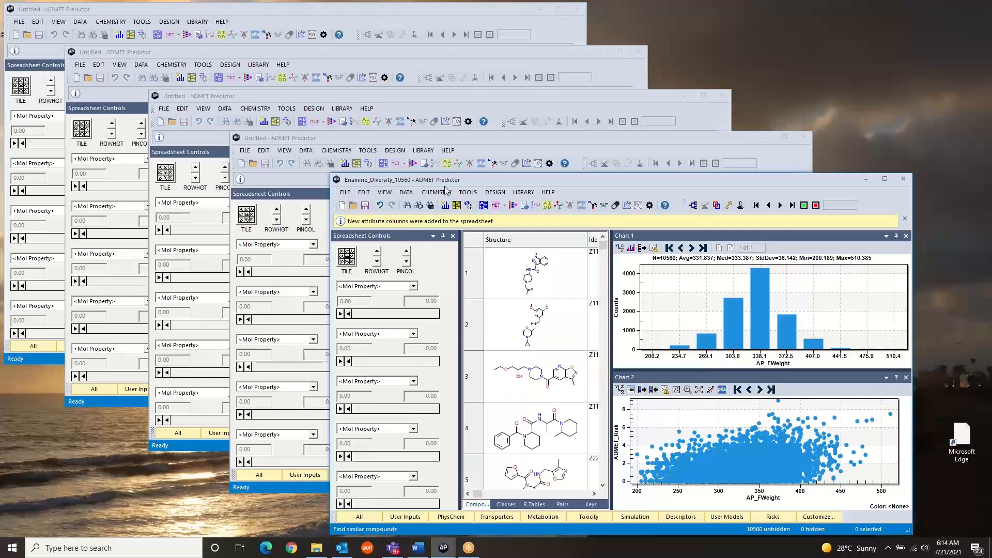
click(547, 192)
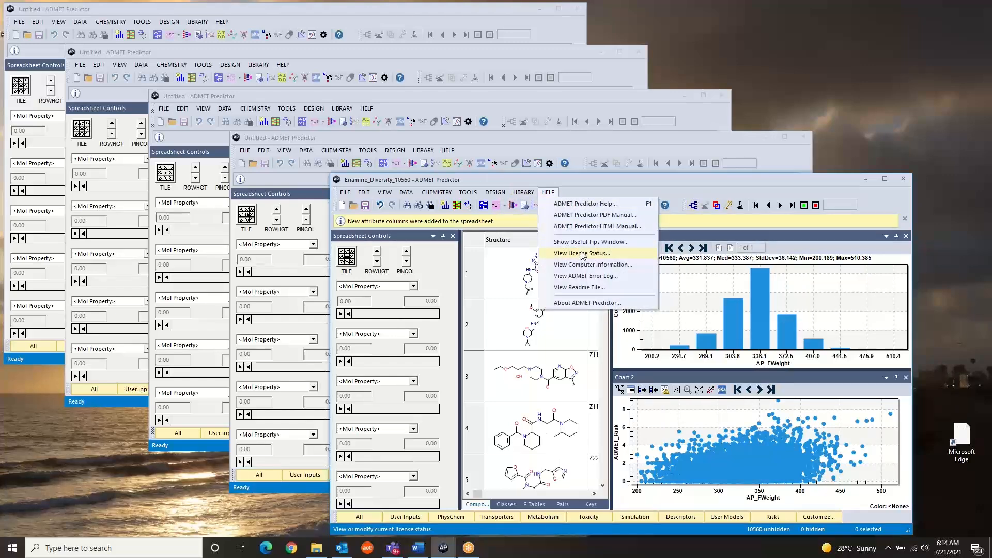
click(581, 253)
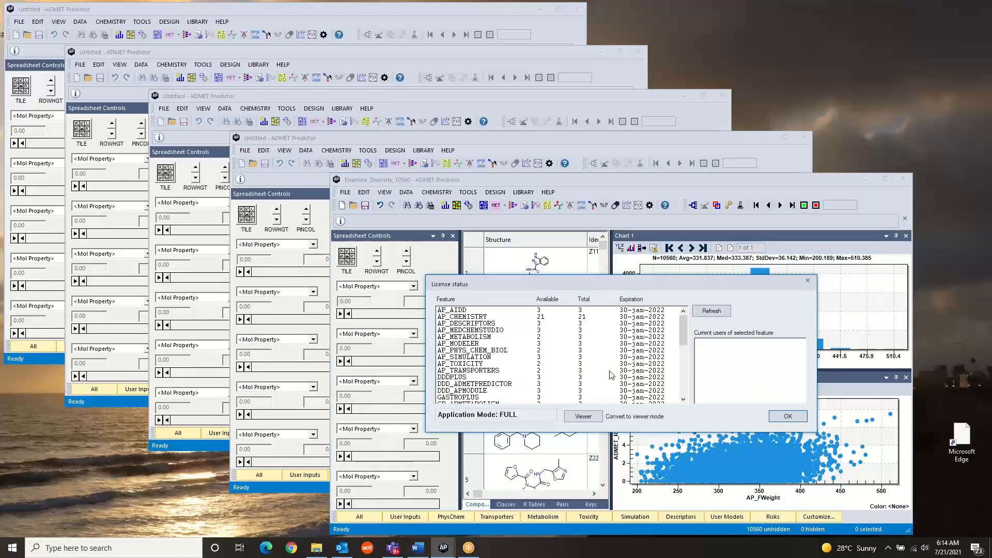
click(561, 338)
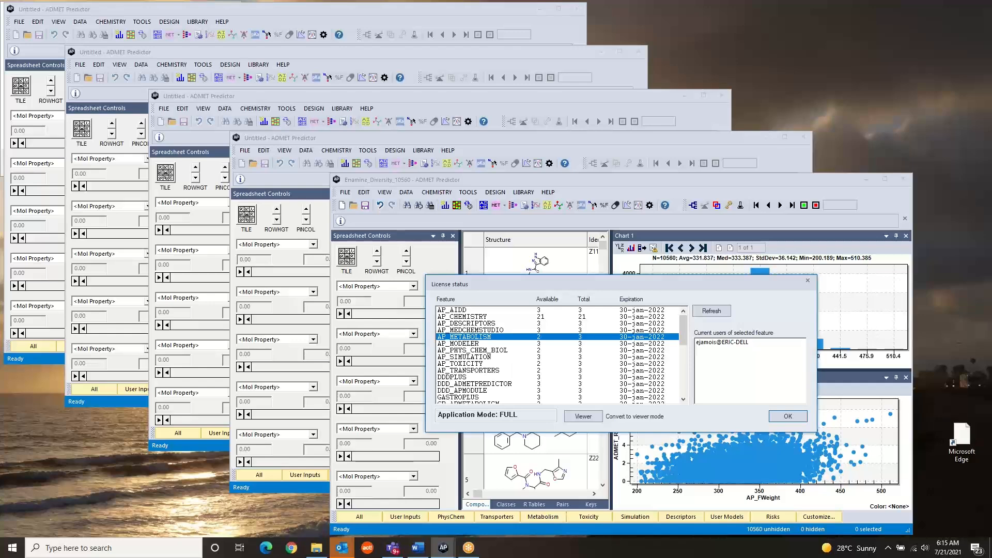
- Convert the application to viewer mode and inspect the current users of AP_METABOLISM and AP_PHYS_CHEM_BIOL
click(584, 417)
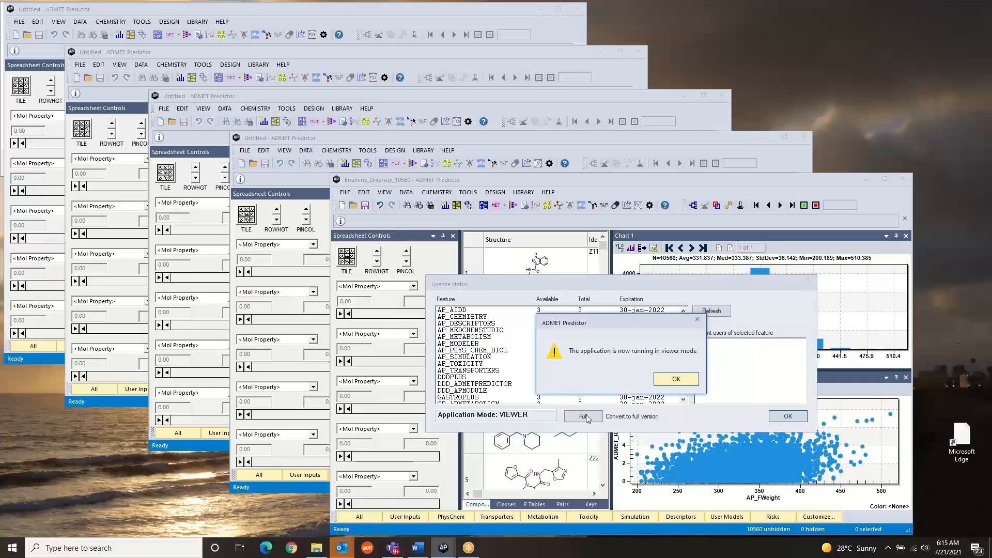
click(675, 380)
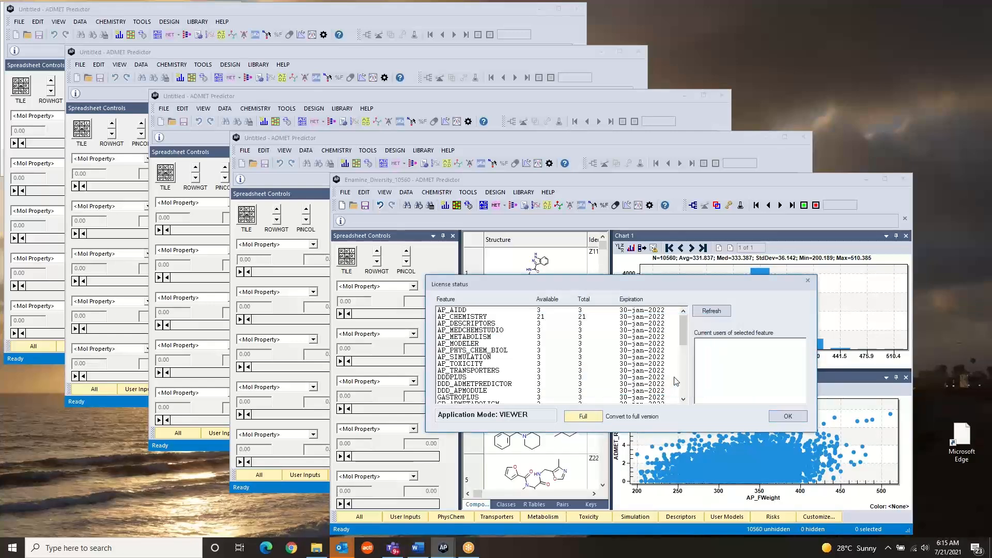
click(541, 339)
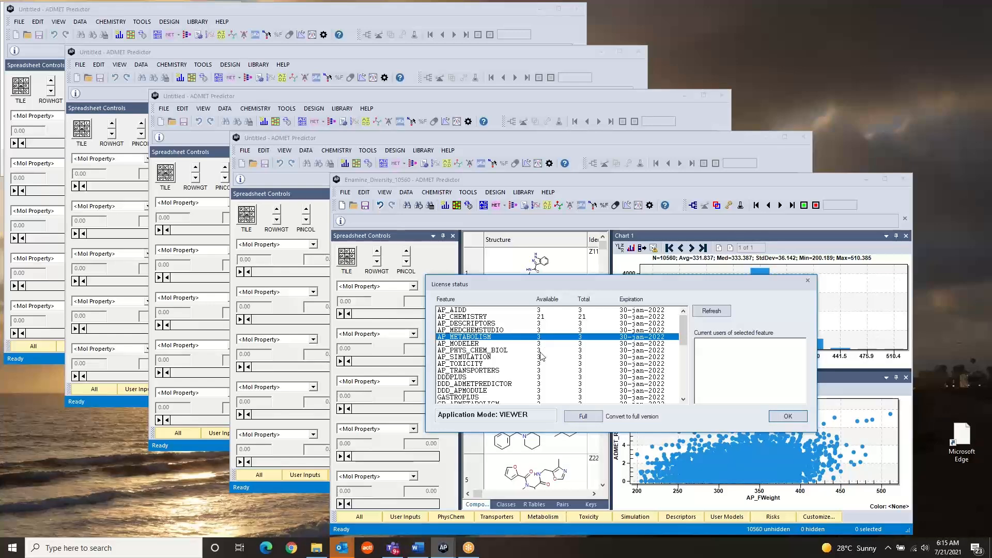
click(543, 352)
click(549, 336)
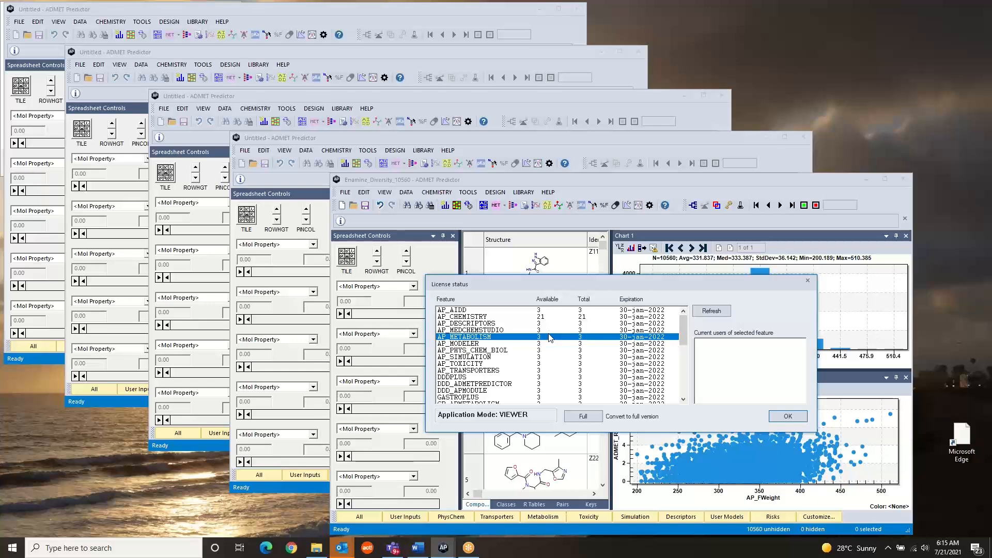
click(544, 353)
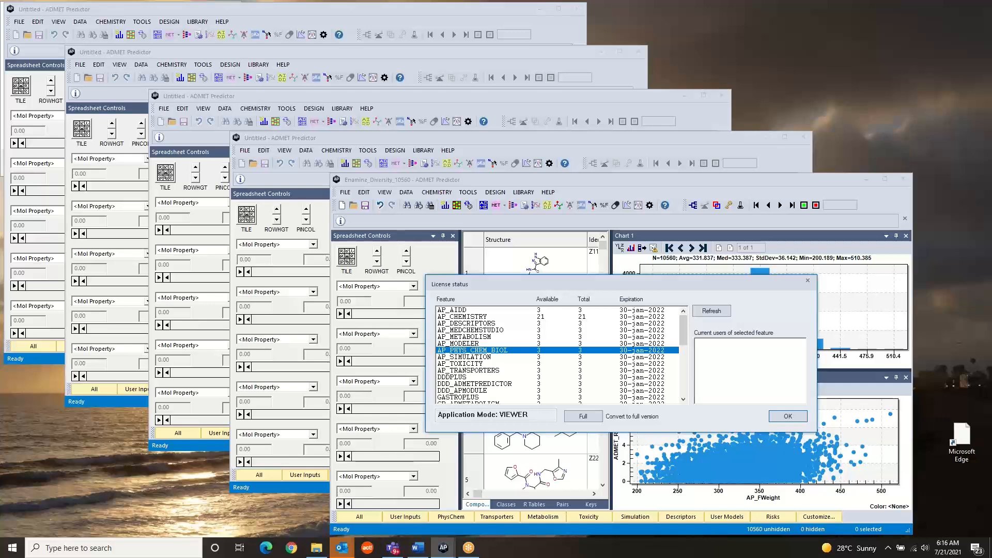
key(alt+Tab)
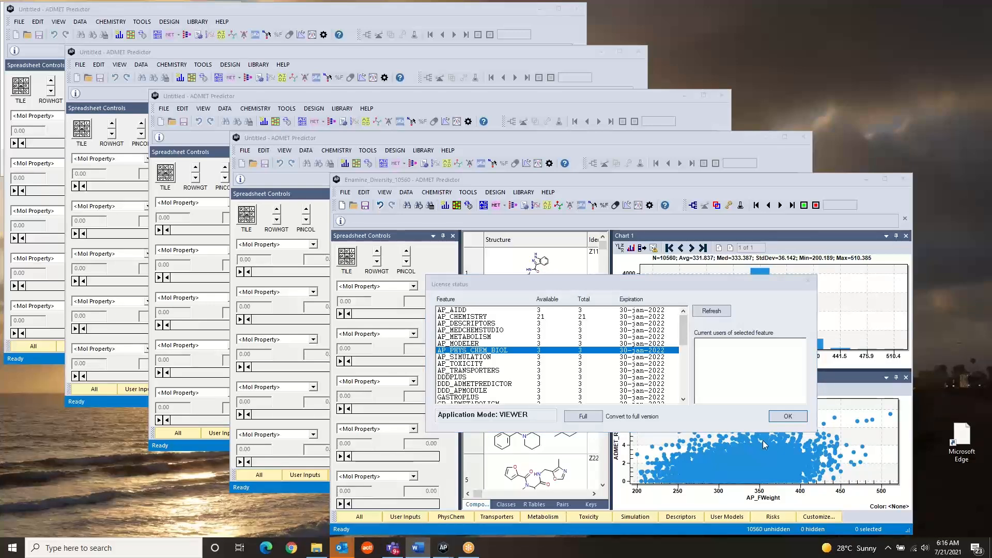
click(786, 414)
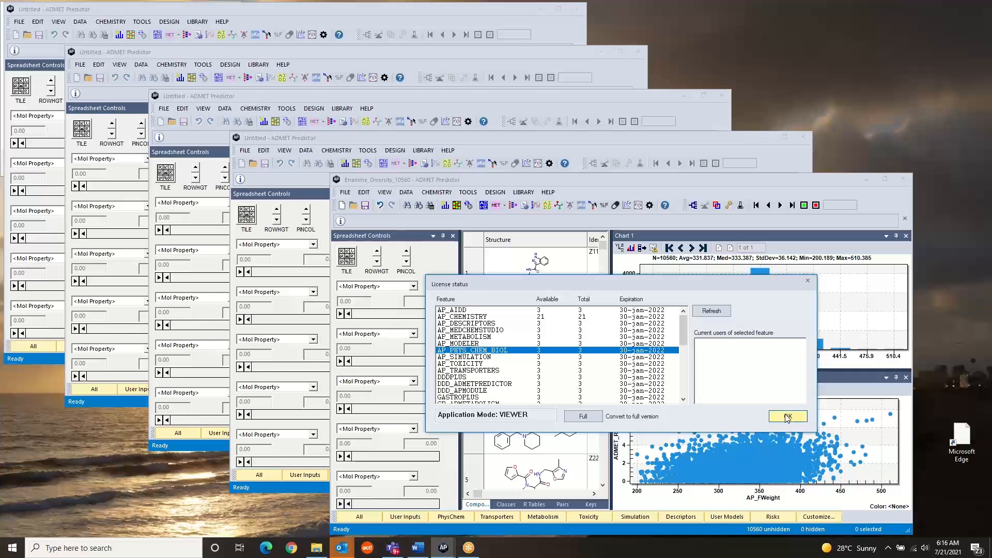
click(776, 415)
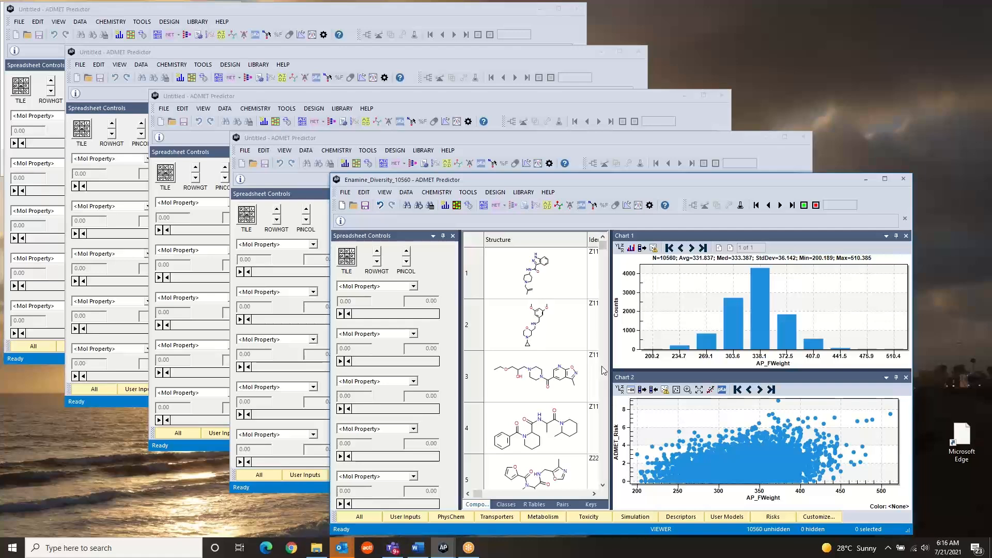
- Launch MedChem Designer without transferring compounds and open Enamine_Diversity_10560.sdf in it
click(593, 206)
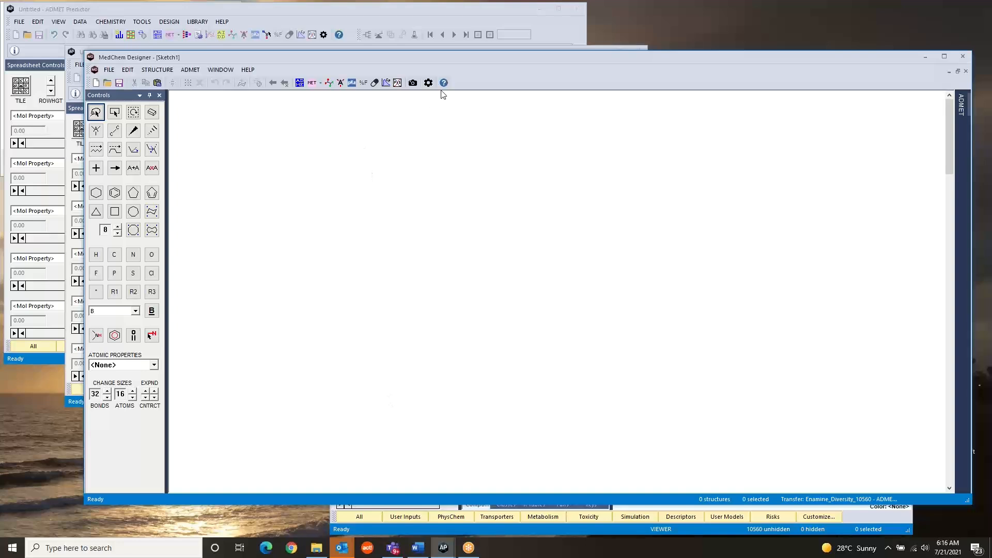
drag(457, 60, 473, 69)
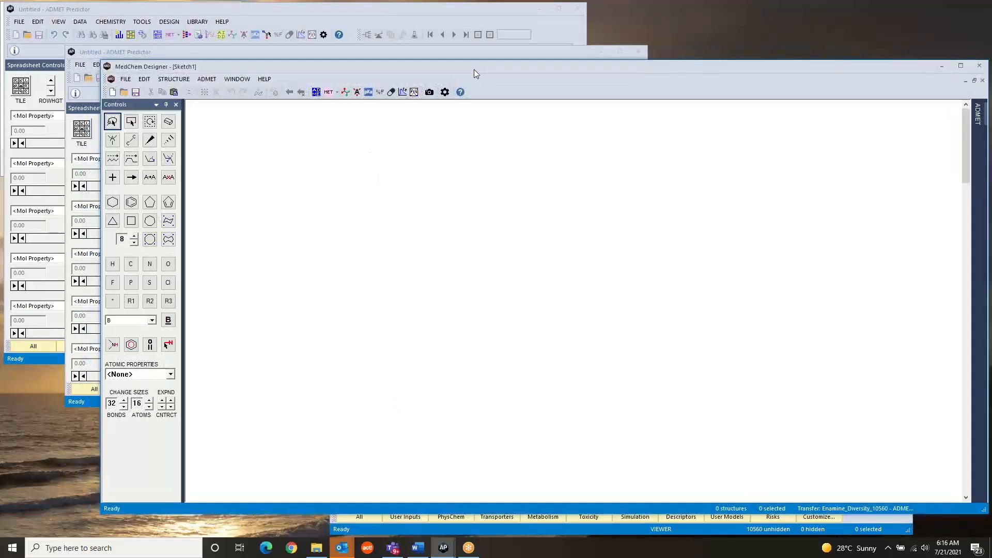
click(126, 82)
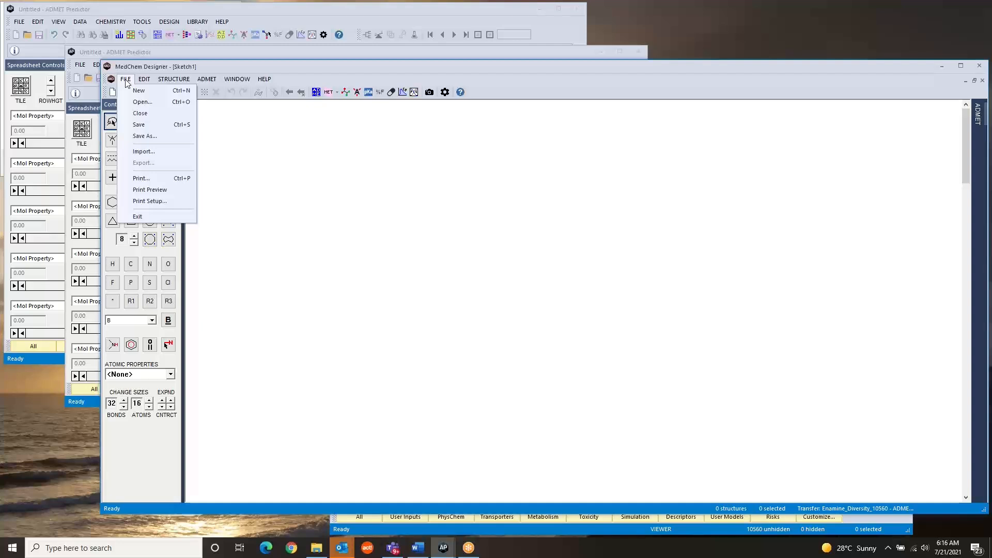
click(143, 104)
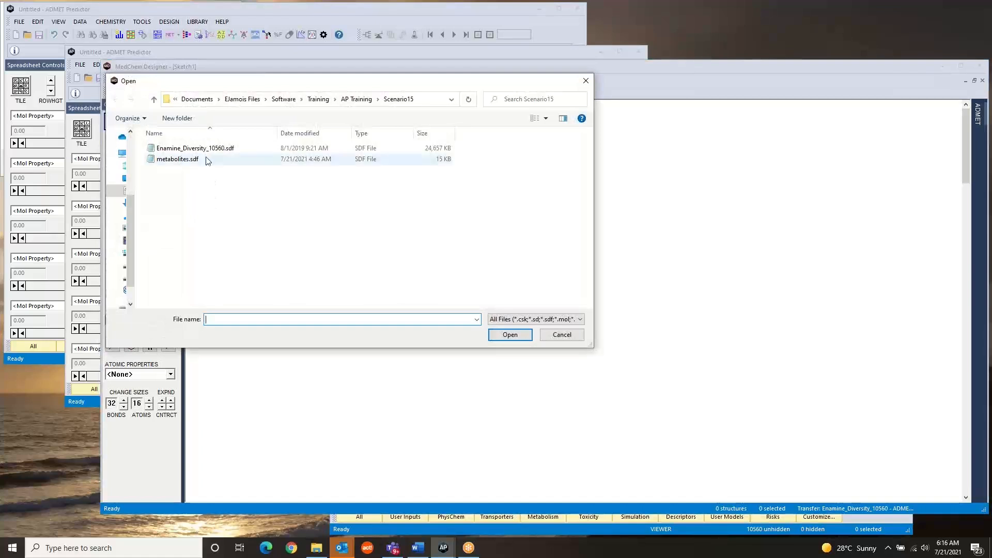
click(204, 150)
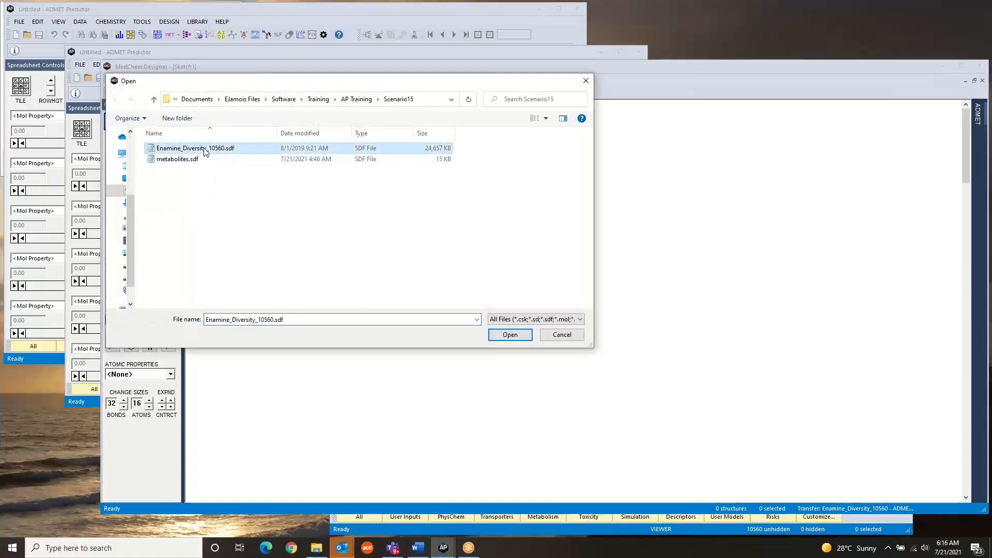
click(509, 335)
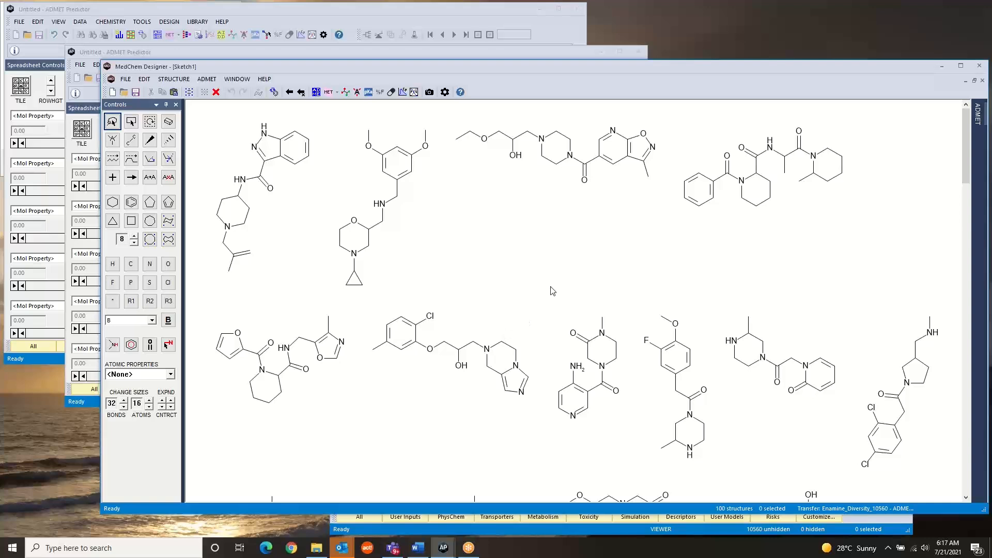
- Review the ADMET calculation settings and calculate the ADMET properties of the opened structures, processing only the valid ones
click(445, 92)
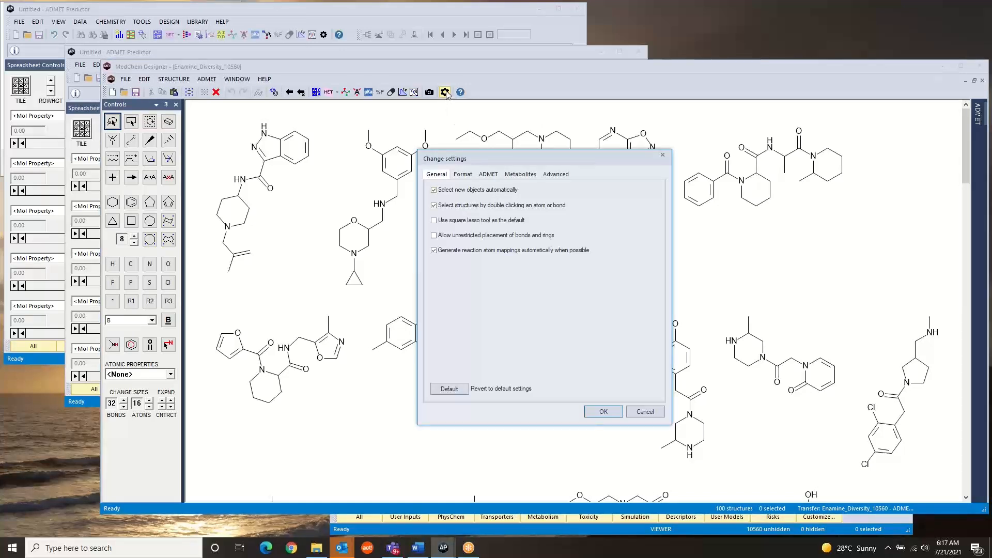
click(488, 176)
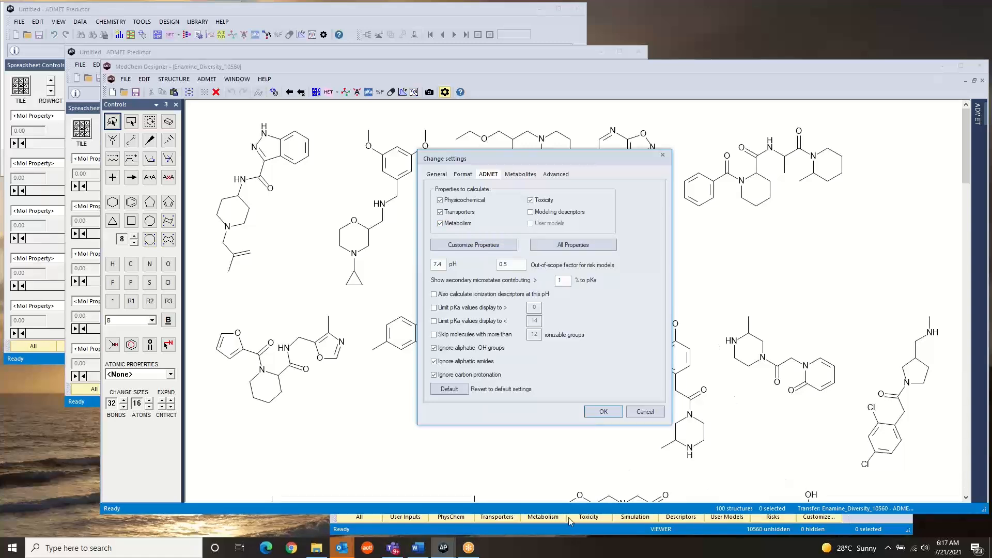
click(607, 413)
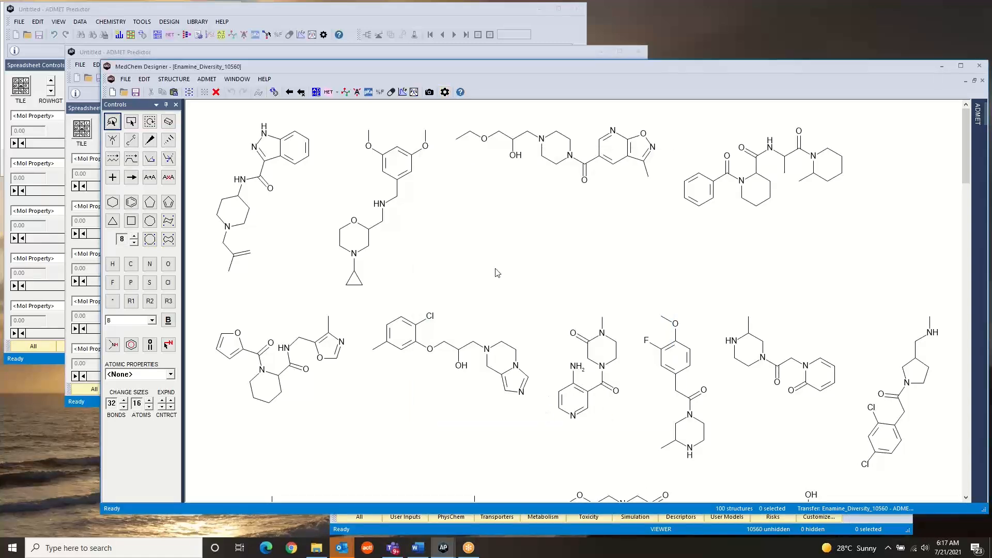
click(316, 93)
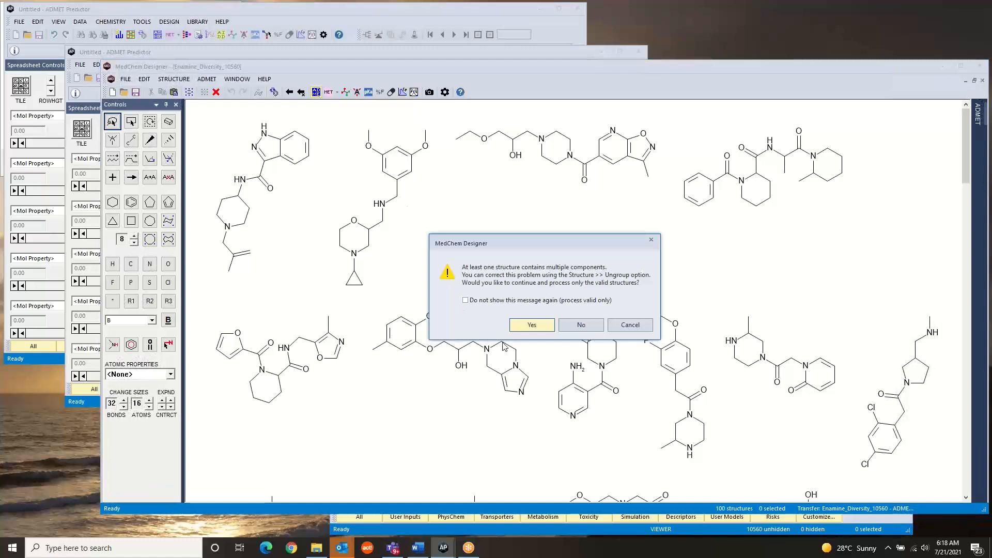
click(532, 328)
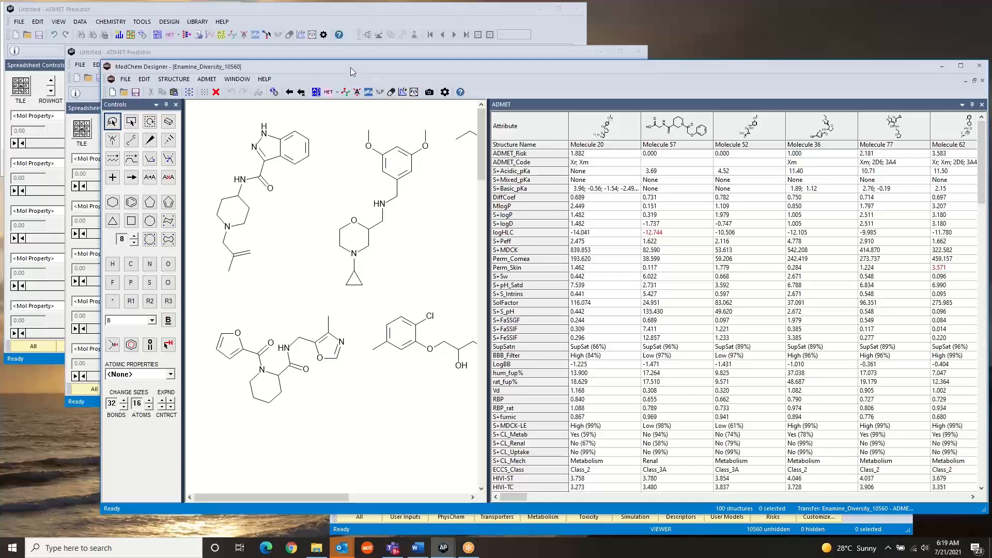
- Check the license status from an empty ADMET Predictor window for current users of AP_PHYS_CHEM_BIOL, AP_METABOLISM and AP_SIMULATION
click(314, 53)
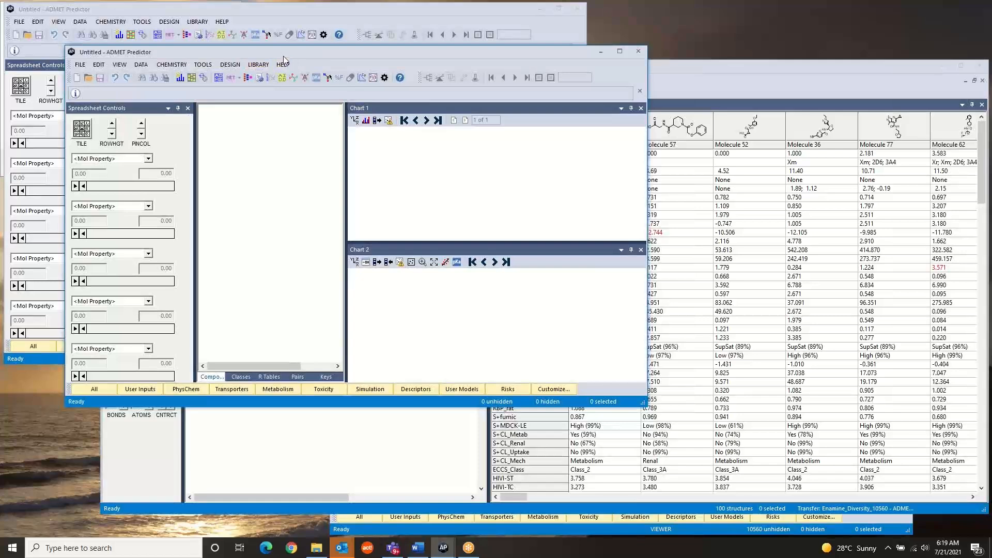
click(283, 65)
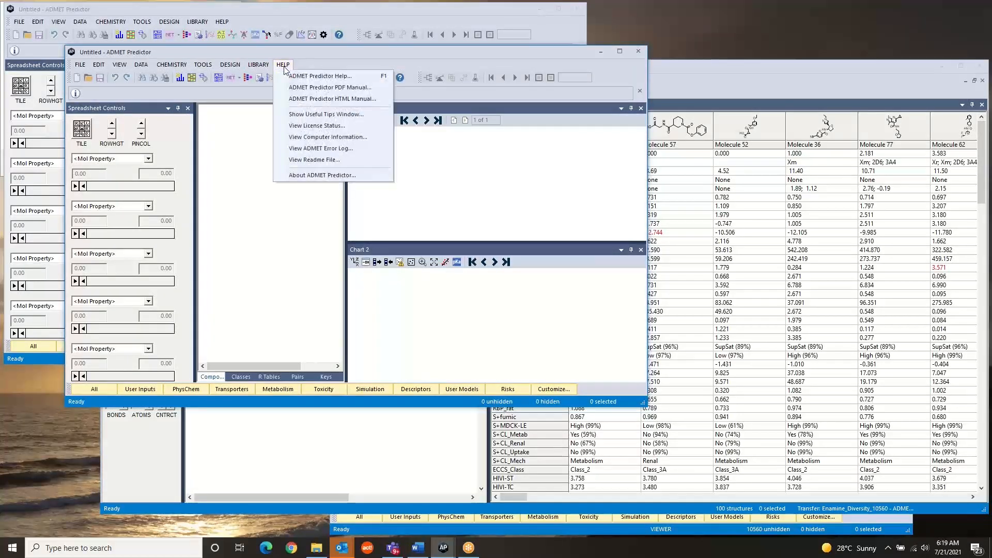
click(308, 126)
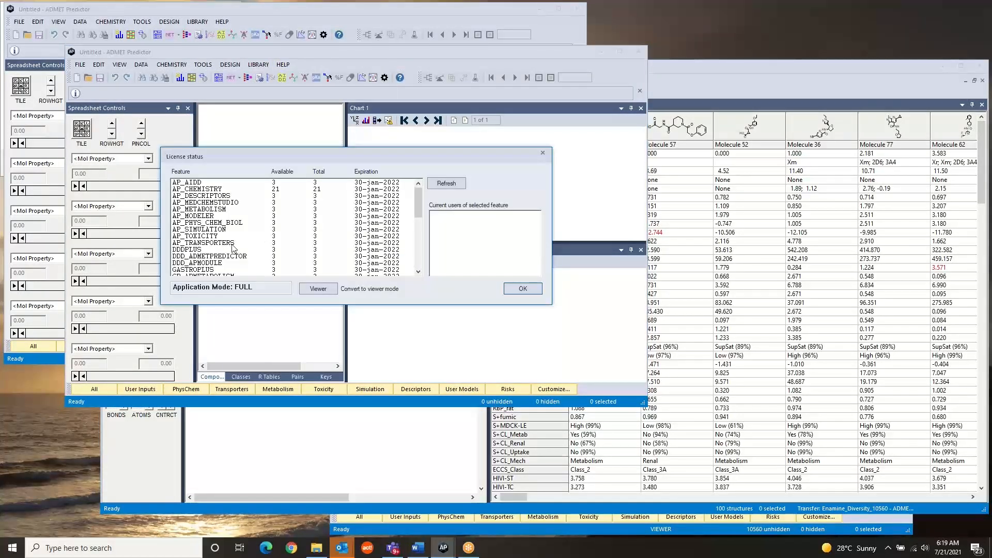
click(217, 222)
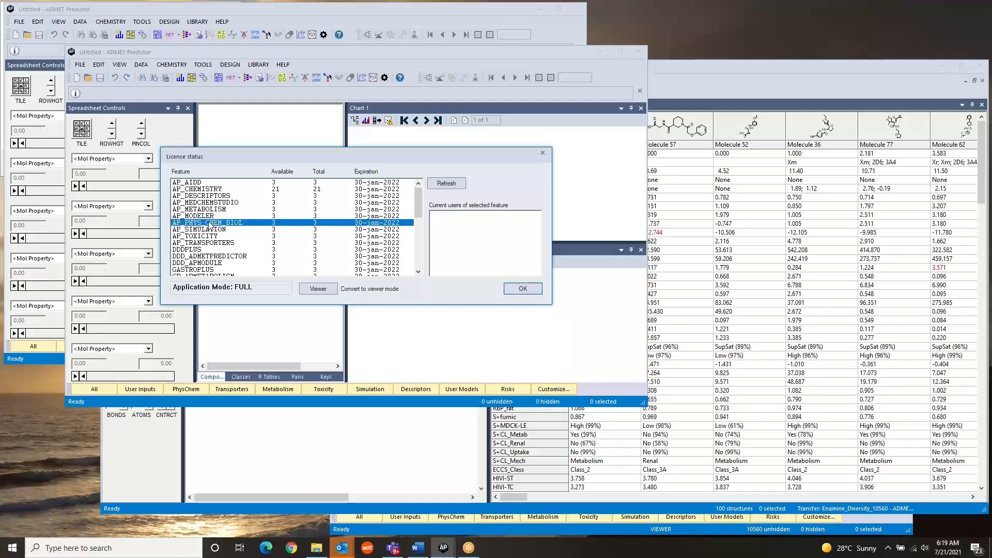
click(212, 209)
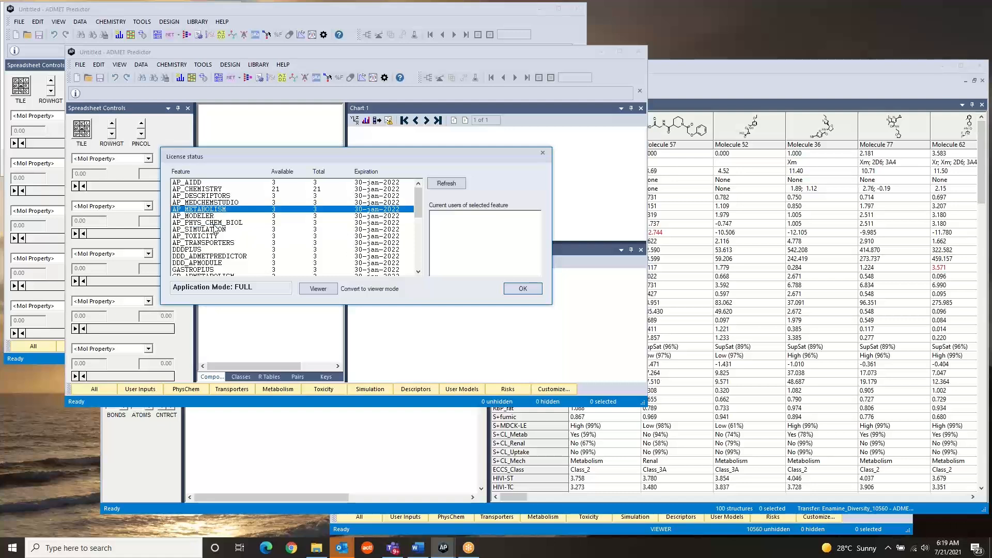
click(217, 230)
click(221, 212)
click(511, 289)
click(726, 303)
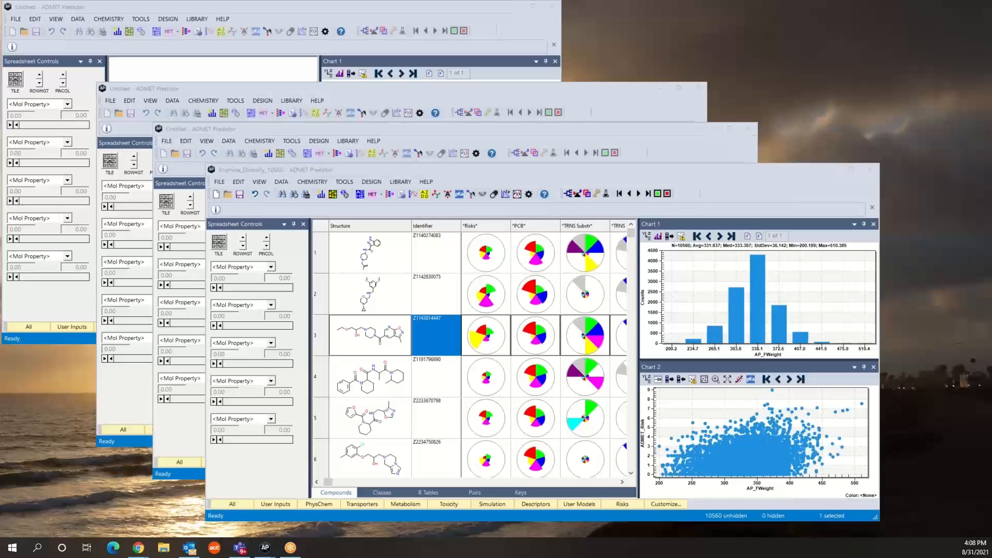
- Check the license status for current users of AP_METABOLISM before generating metabolites from the Enamine_Diversity_10560 dataset
click(282, 182)
mouse_move(297, 205)
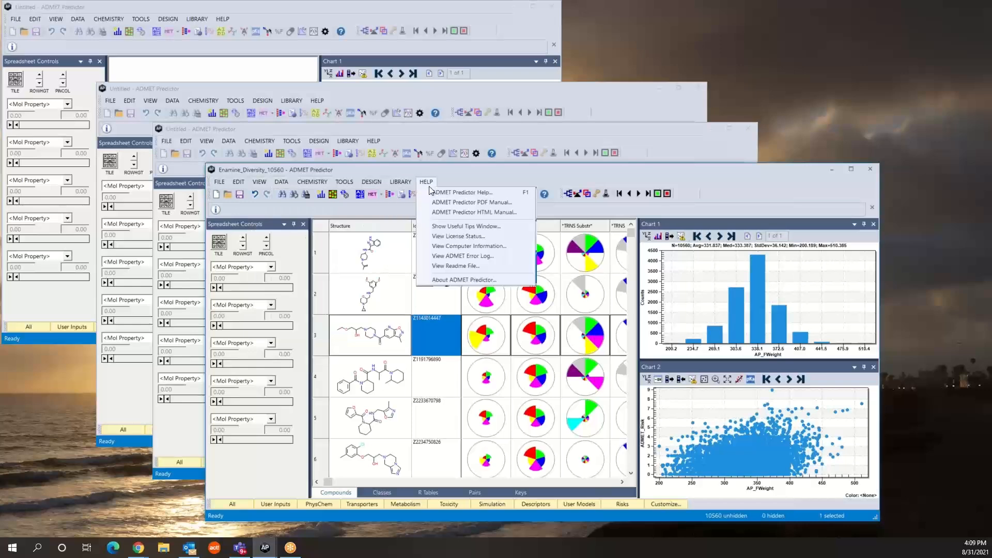
click(447, 237)
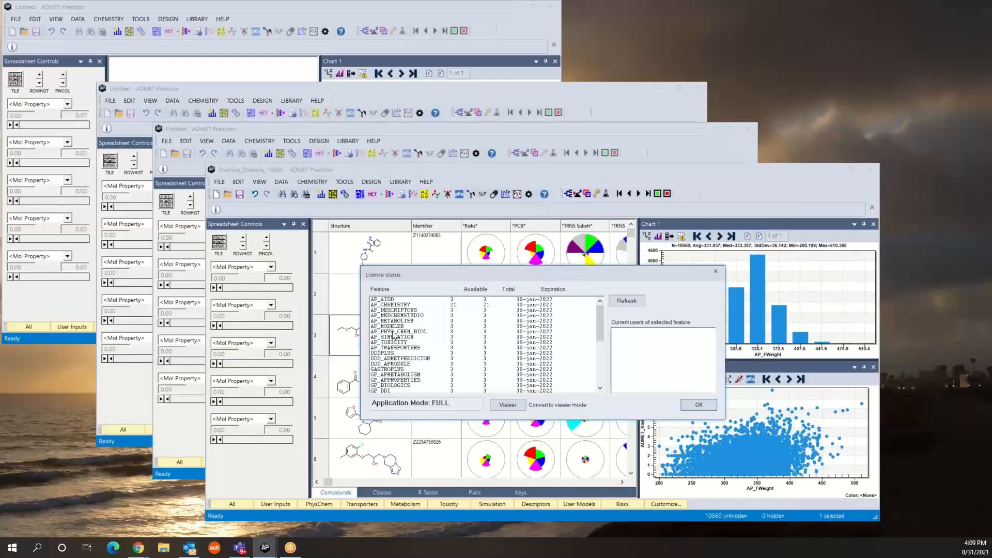
click(412, 321)
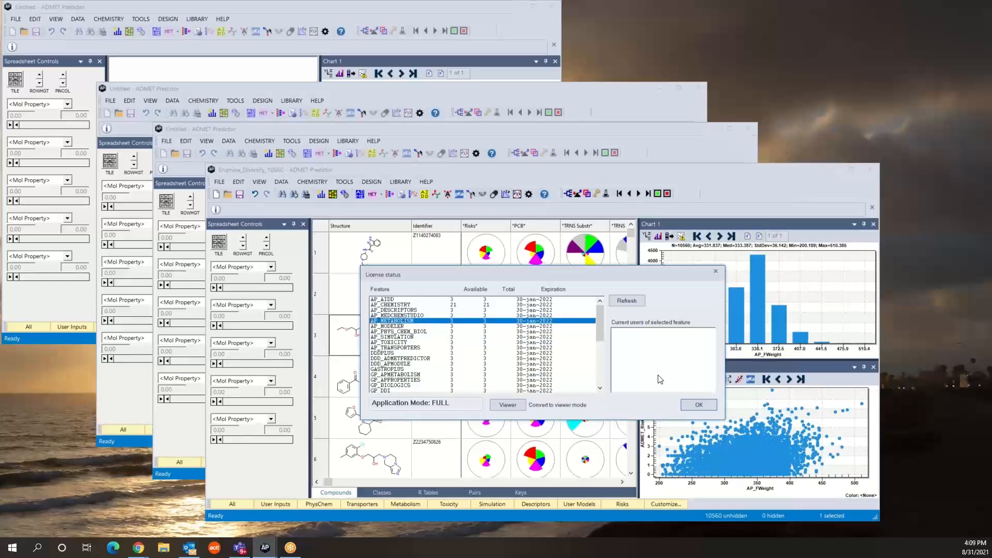
click(702, 407)
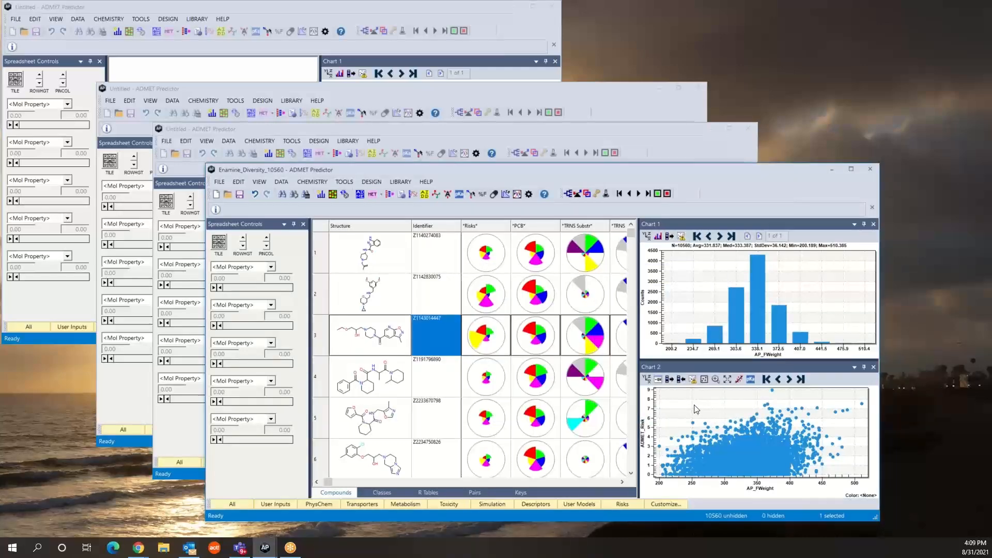
double_click(375, 338)
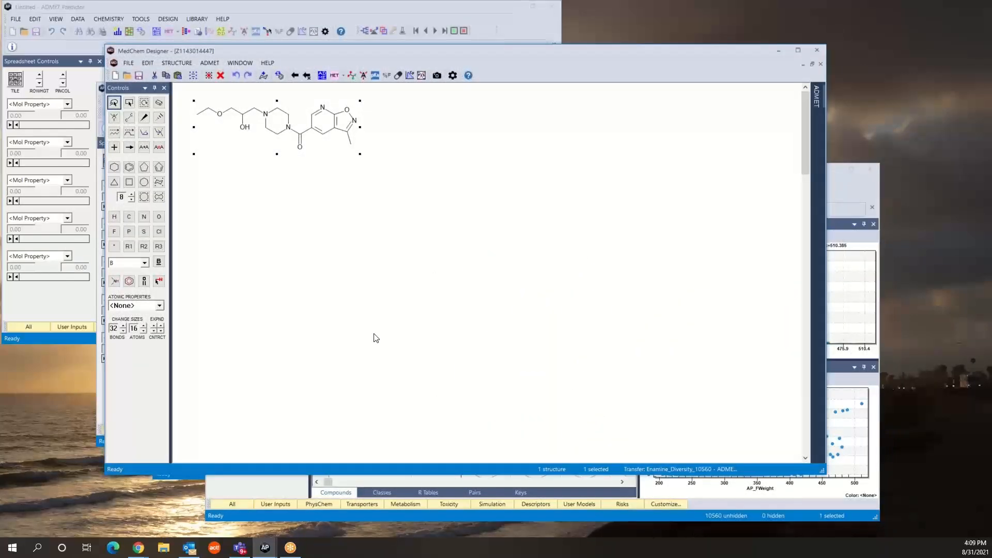
drag(288, 139, 476, 289)
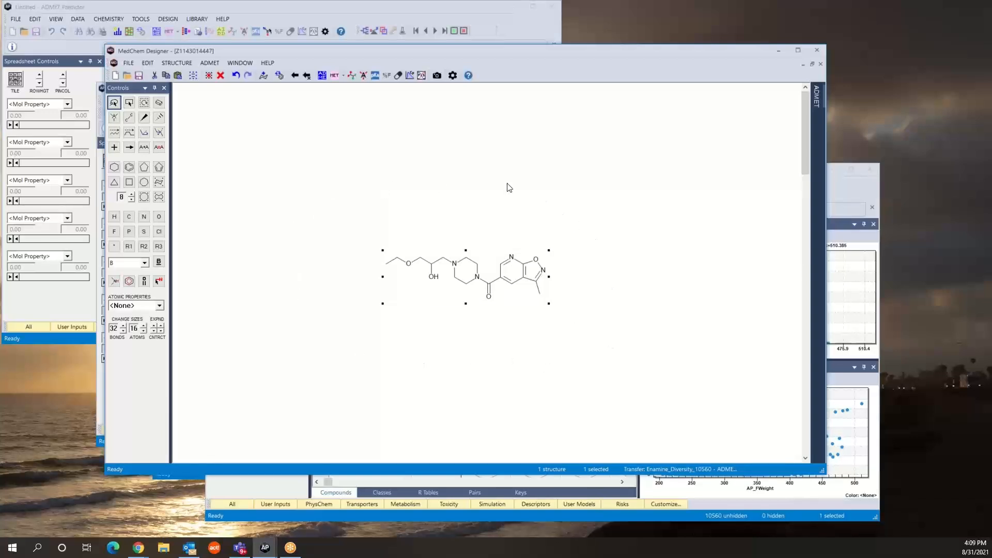
click(343, 75)
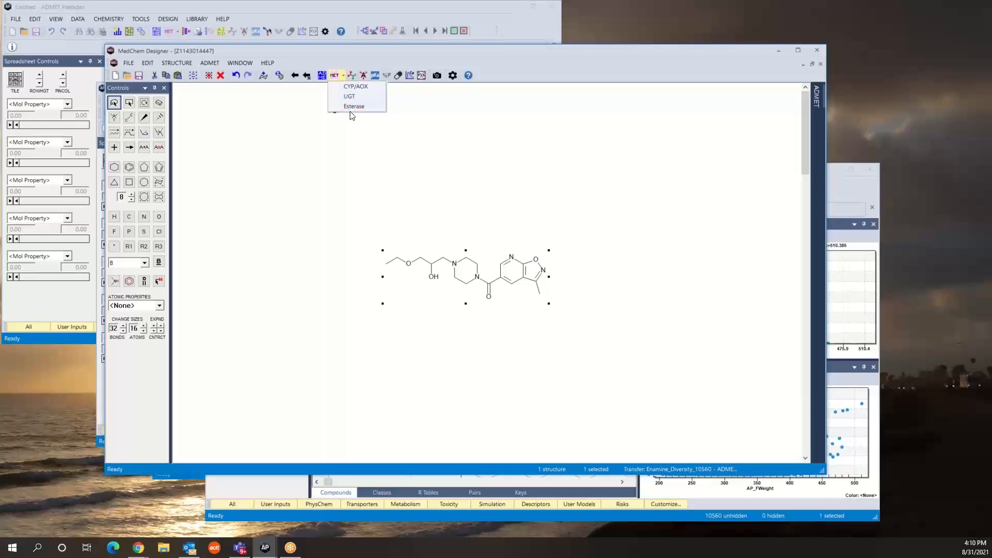
click(351, 85)
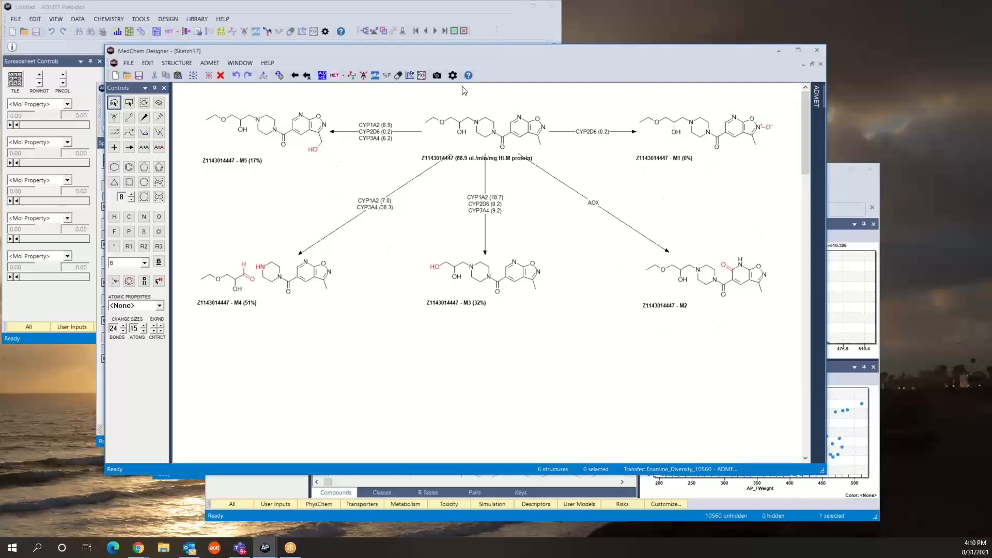
- Review the metabolite generation settings, including the selected Enzymes I and Enzymes II
click(452, 76)
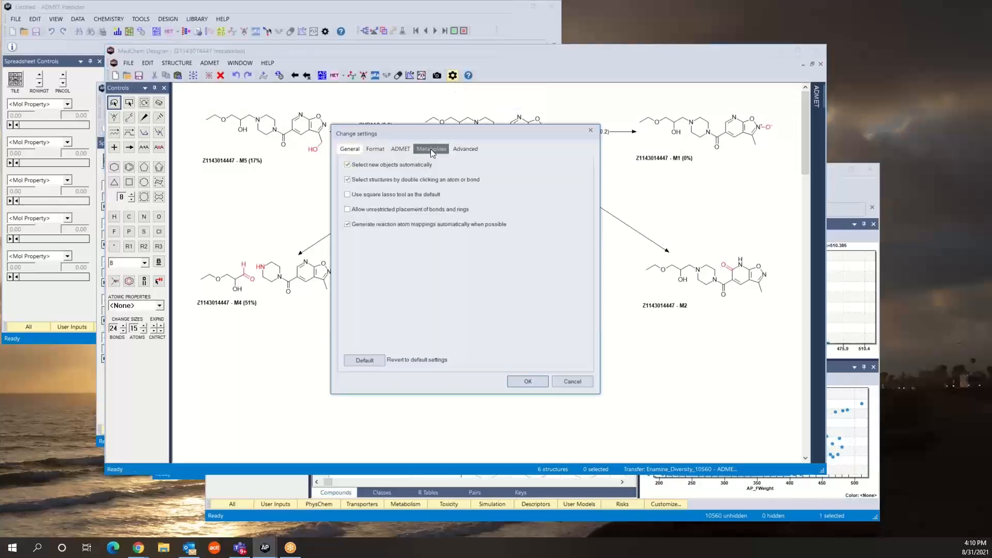
click(432, 150)
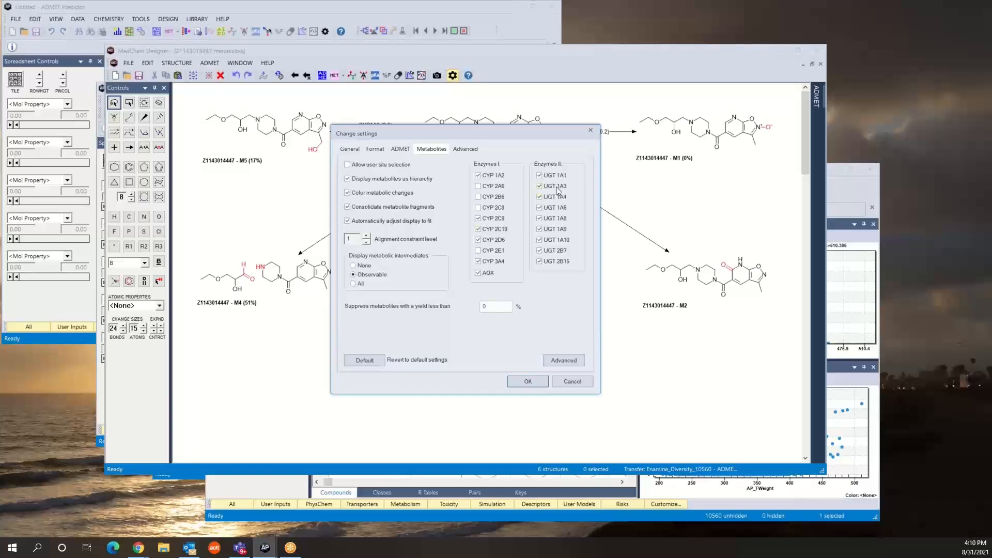
click(528, 381)
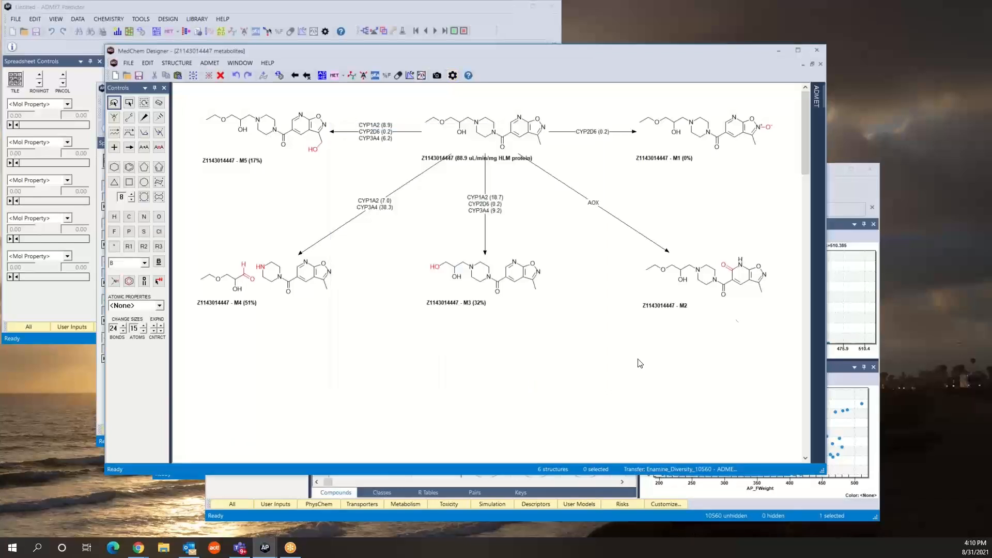
- Check the license status from the Enamine_Diversity_10560 window in ADMET Predictor for current users of AP_METABOLISM and MD_ADMETPREDICTOR
click(833, 190)
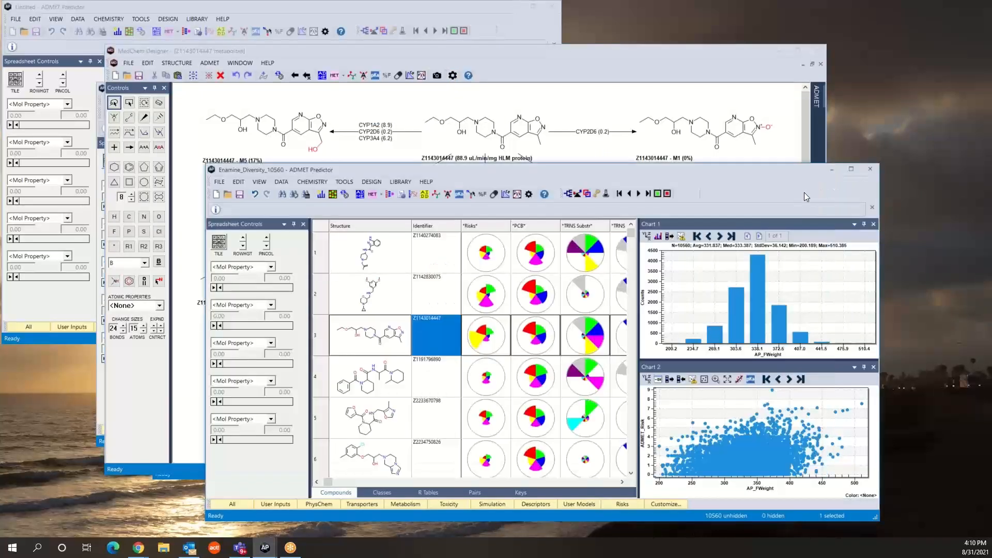
click(426, 182)
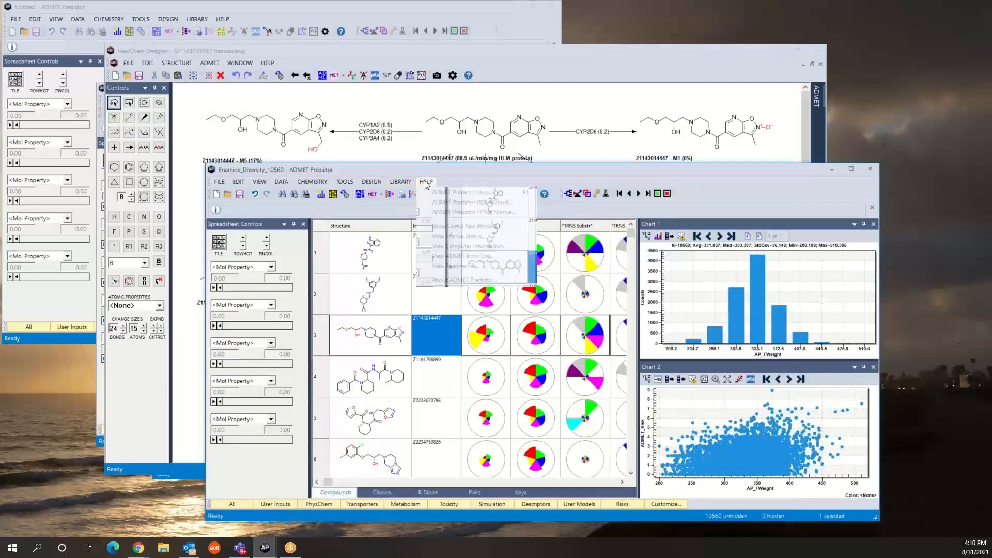
click(449, 236)
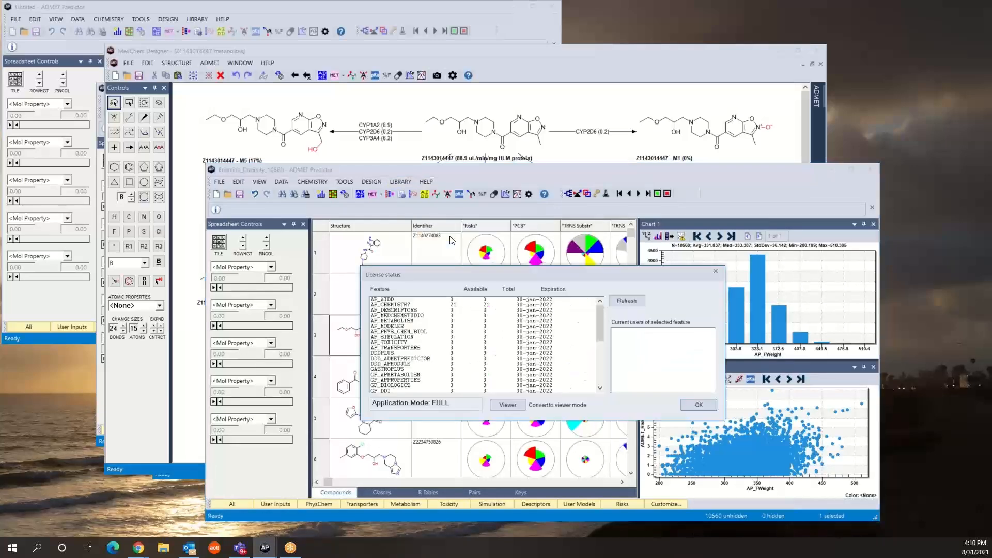
click(400, 321)
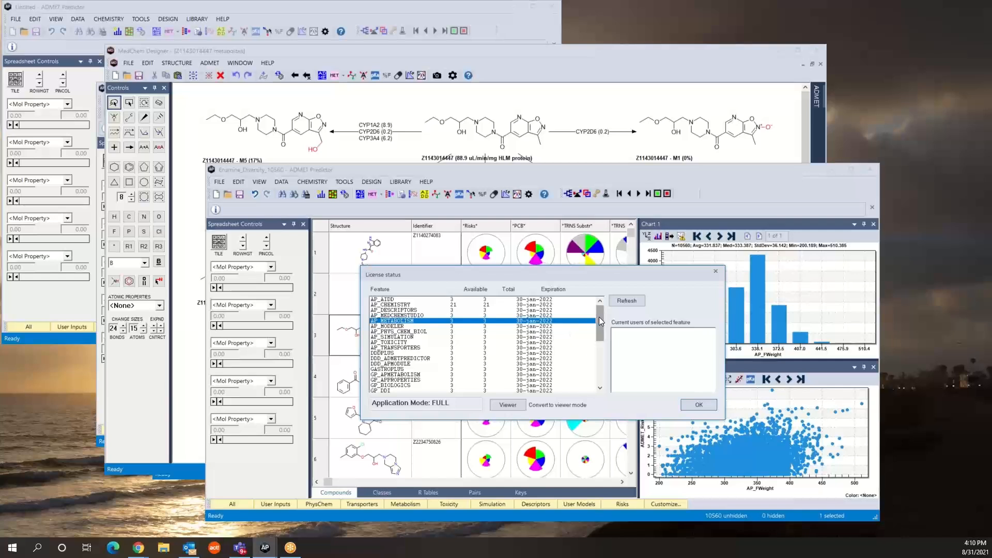
drag(599, 317, 594, 363)
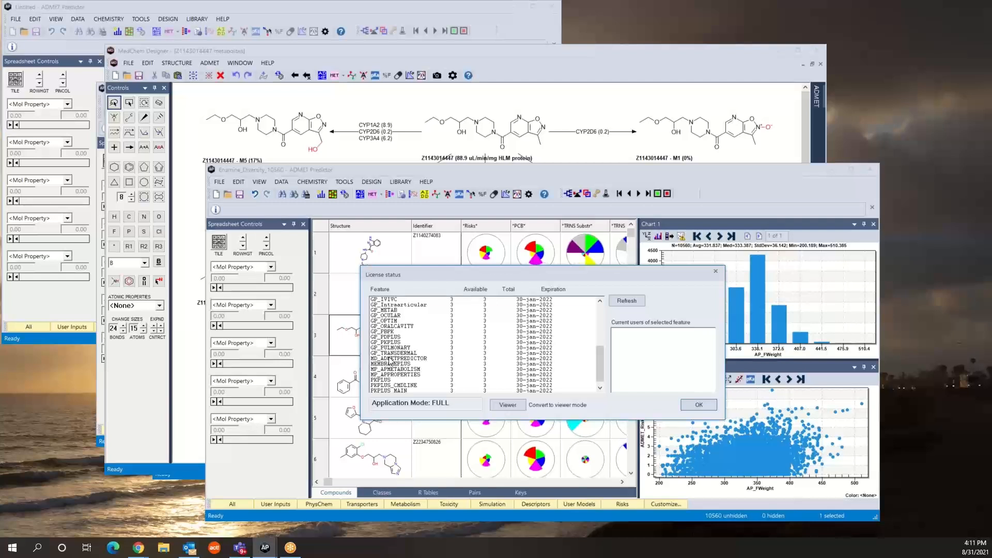
click(390, 359)
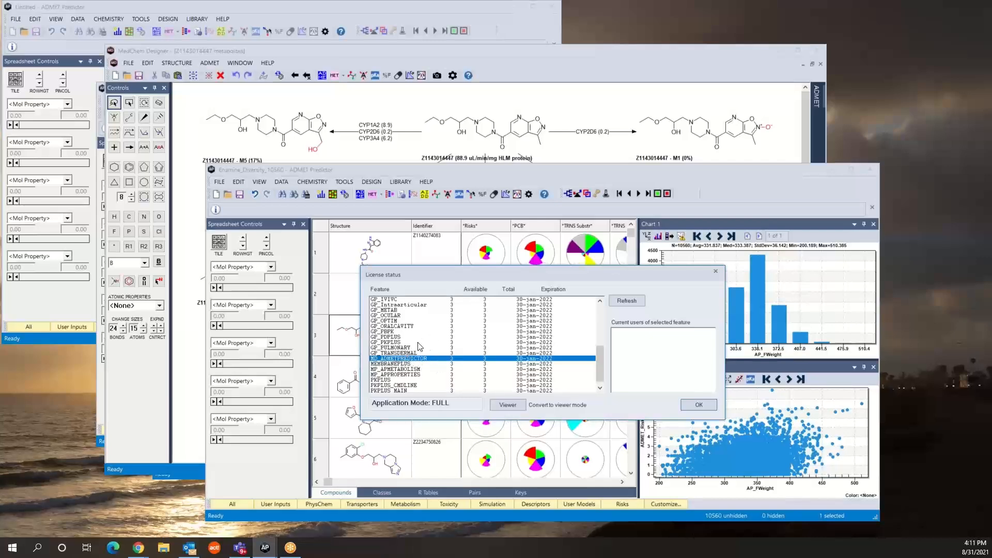
click(487, 50)
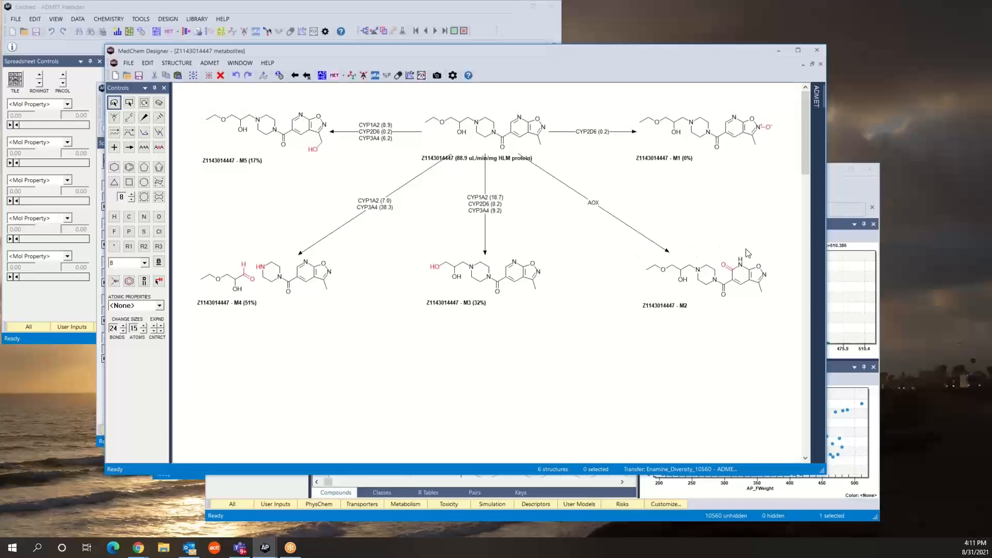
click(848, 199)
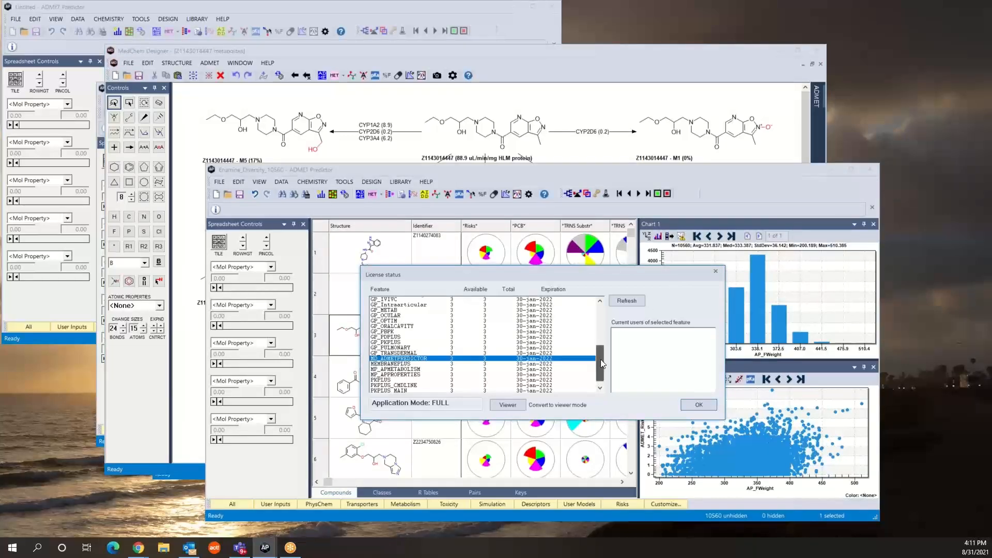
scroll(601, 359, up, 1)
drag(602, 355, 602, 323)
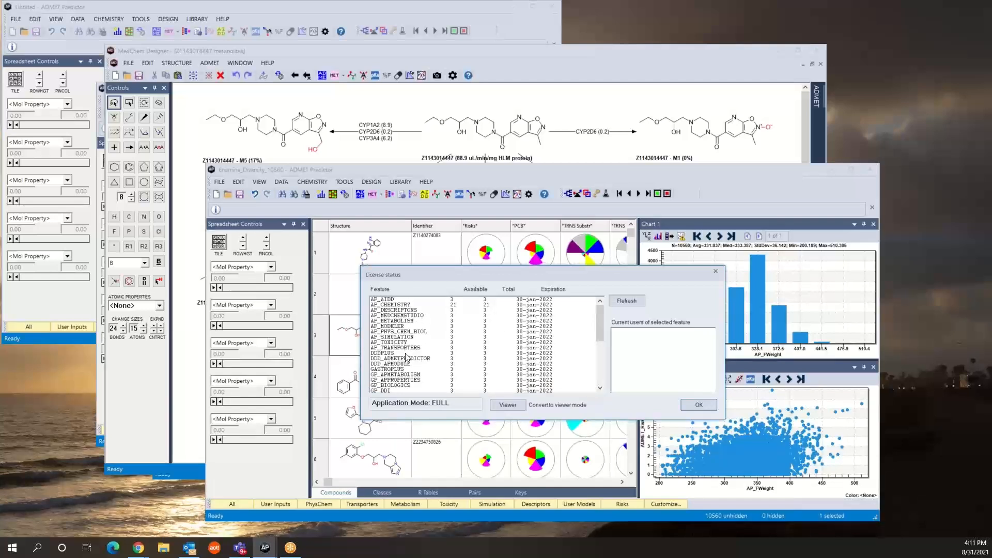
click(398, 320)
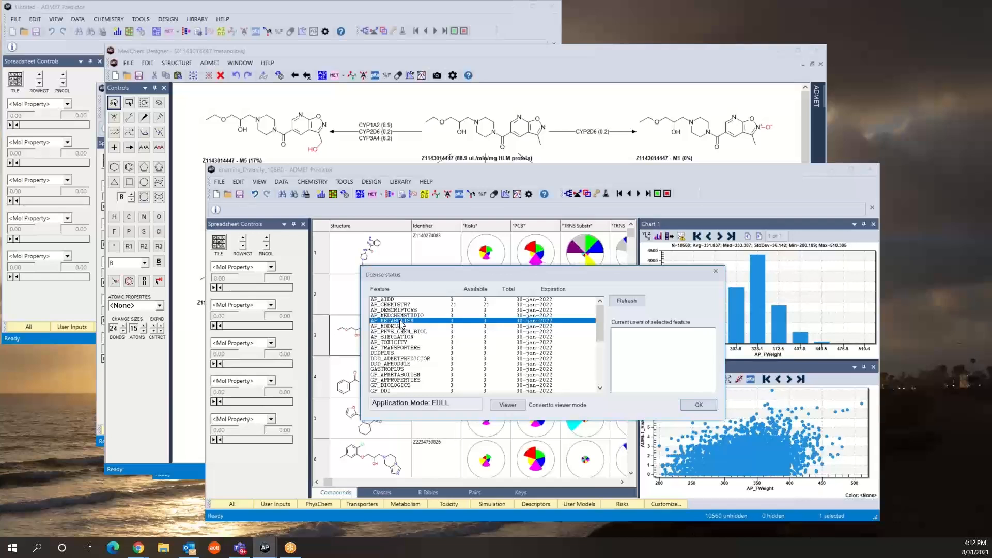
click(699, 404)
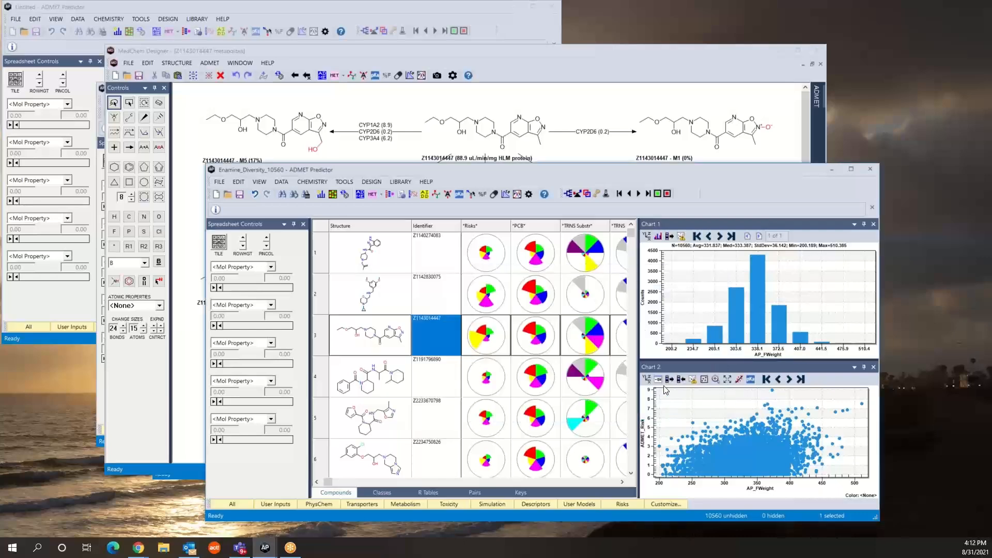
click(509, 50)
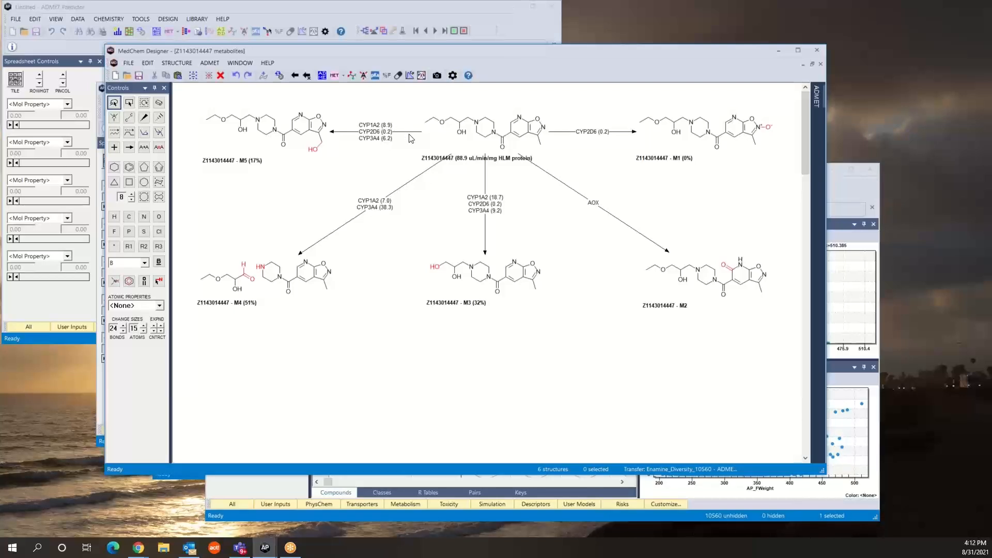
click(452, 75)
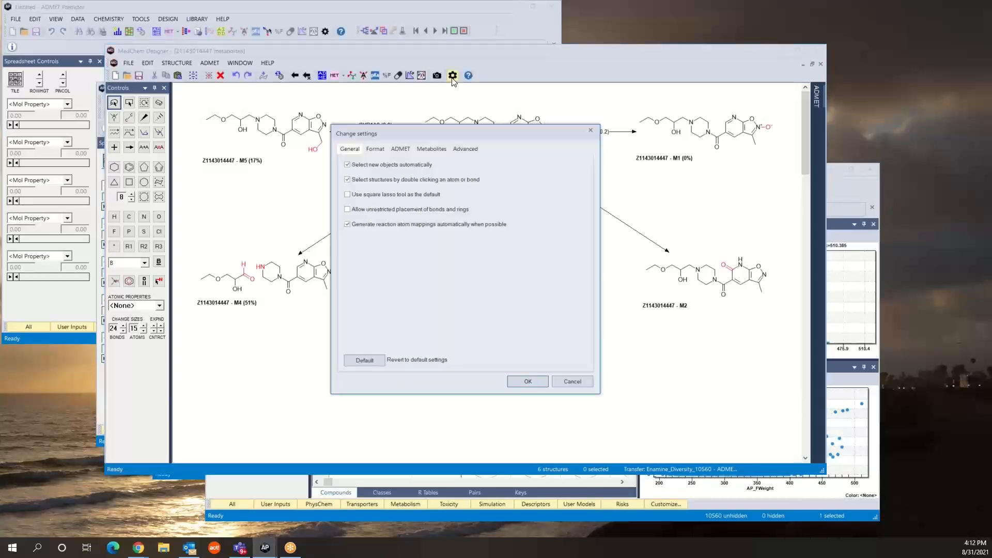
click(398, 150)
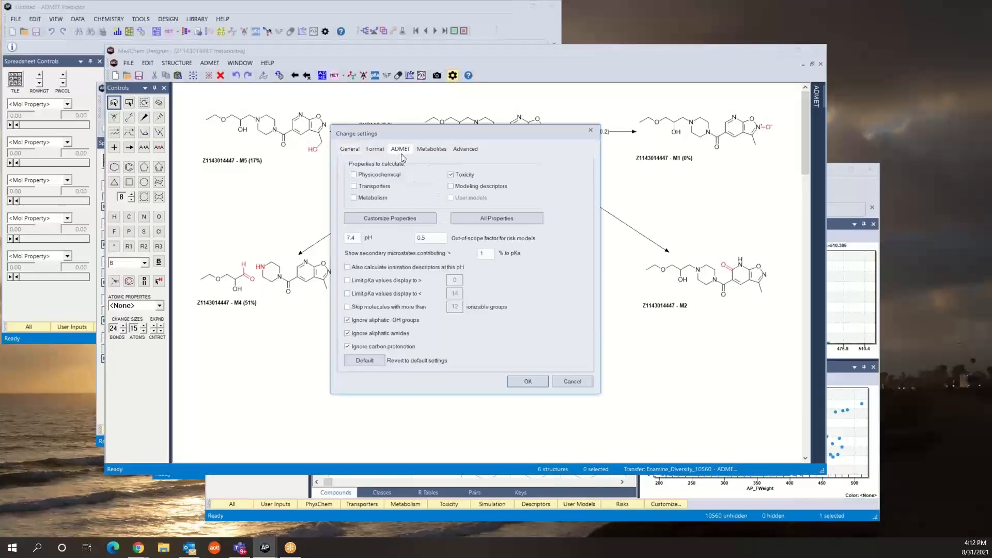
click(529, 381)
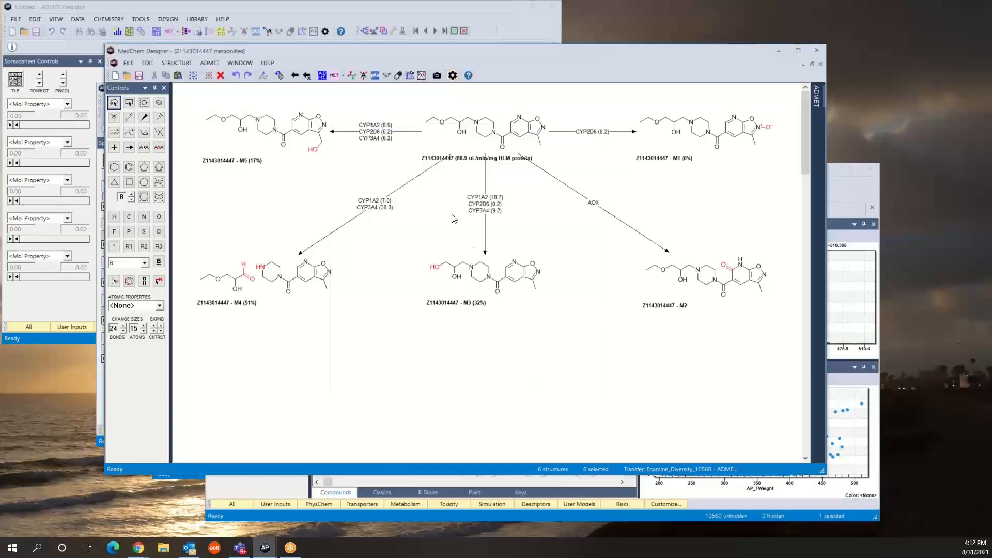
click(322, 76)
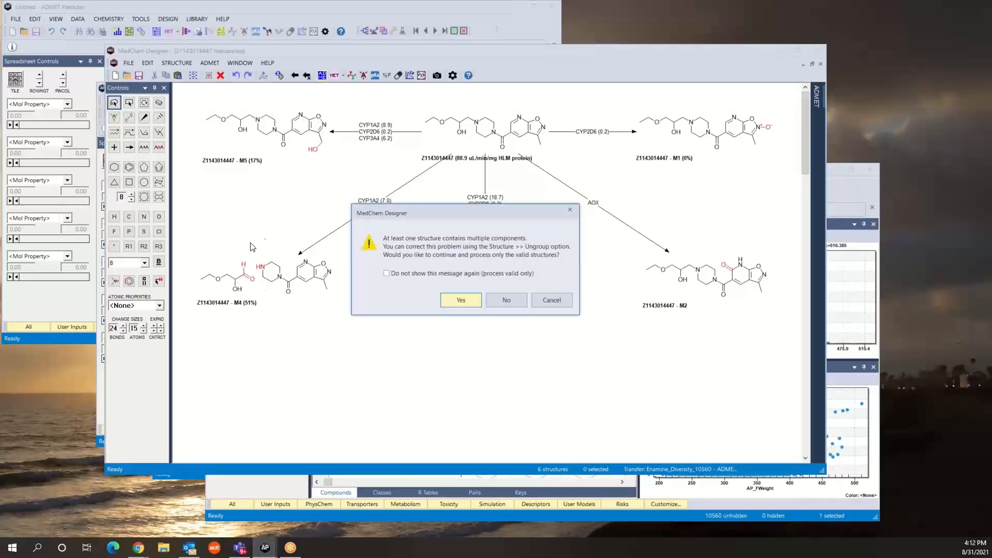
click(461, 301)
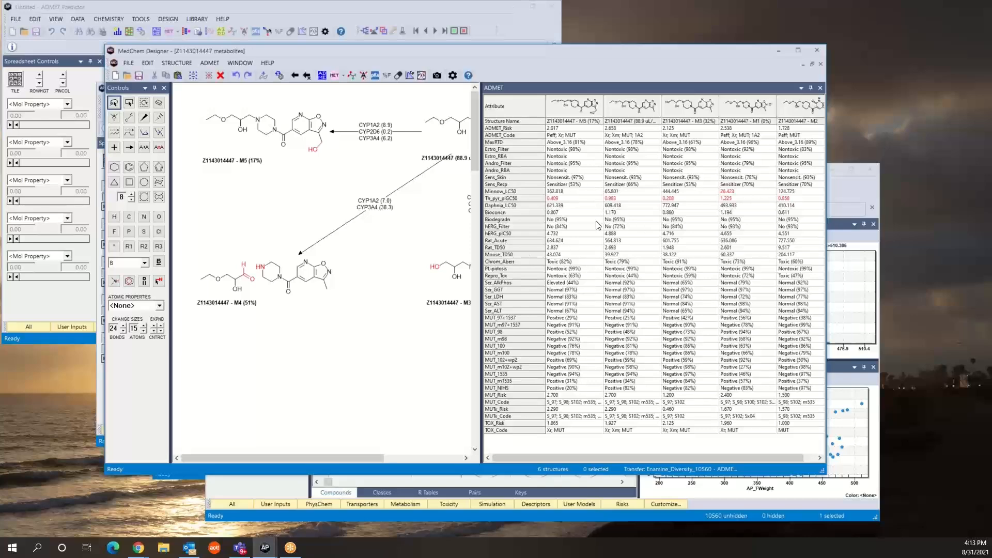
- Check the license status from the Enamine_Diversity_10560 window in ADMET Predictor for current users of MD_ADMETPREDICTOR and AP_TOXICITY
click(850, 188)
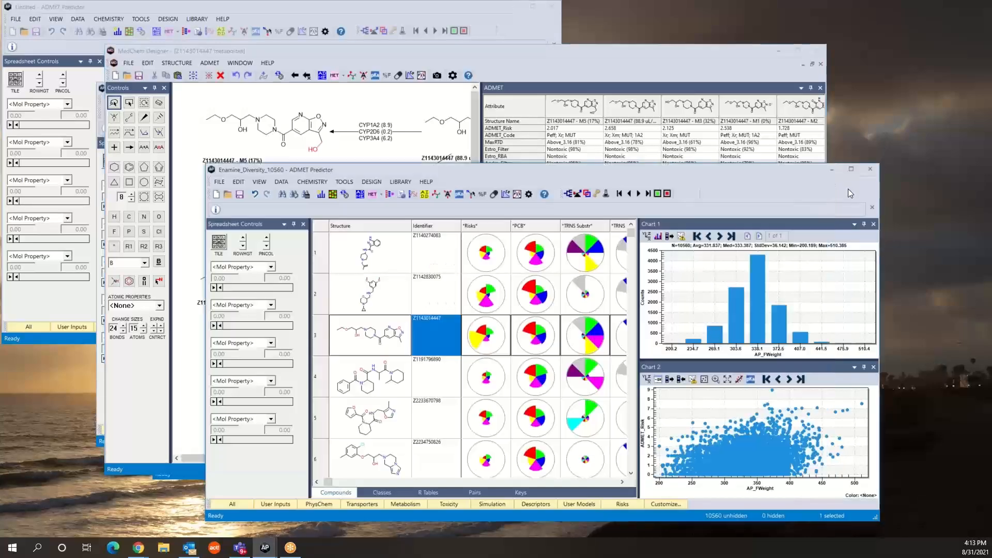
click(426, 182)
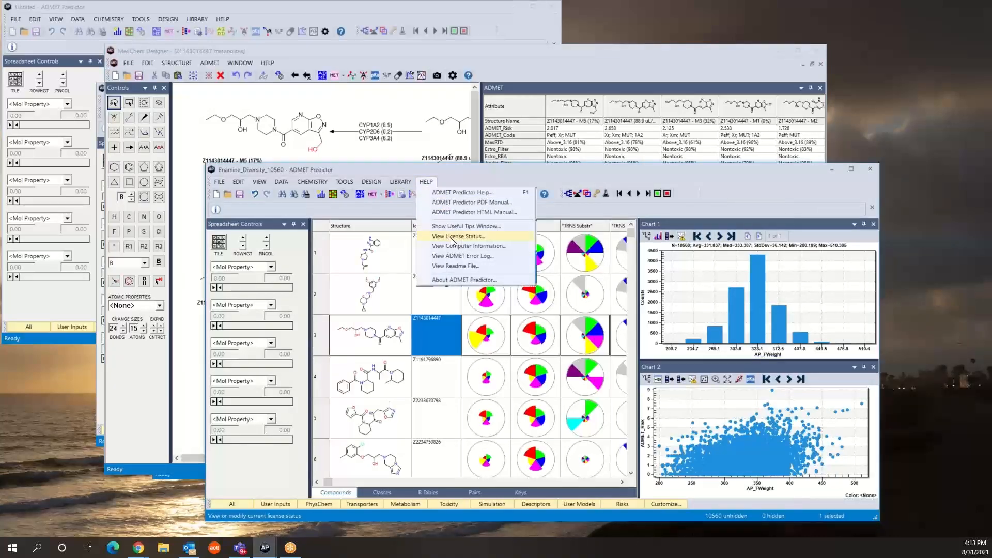
click(451, 236)
drag(602, 345, 602, 381)
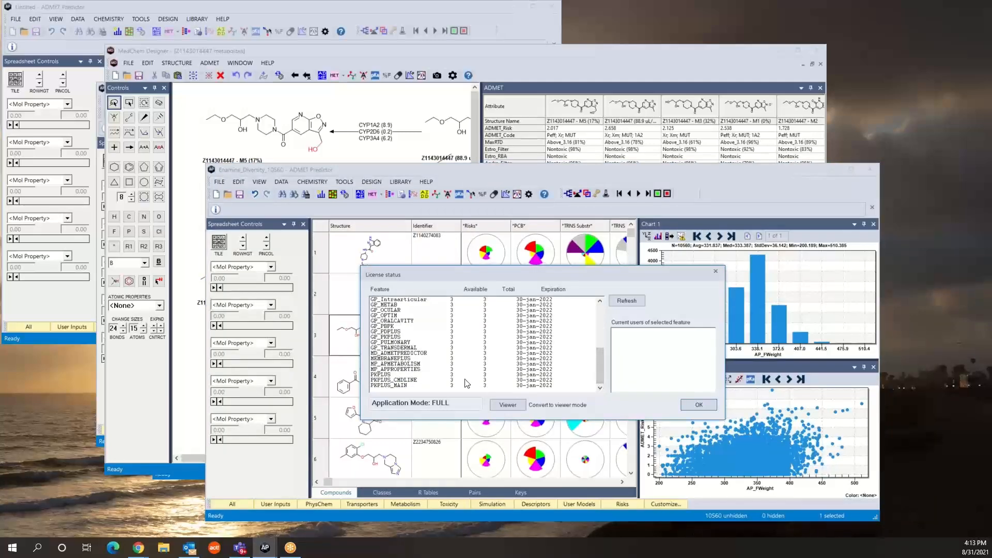
click(397, 353)
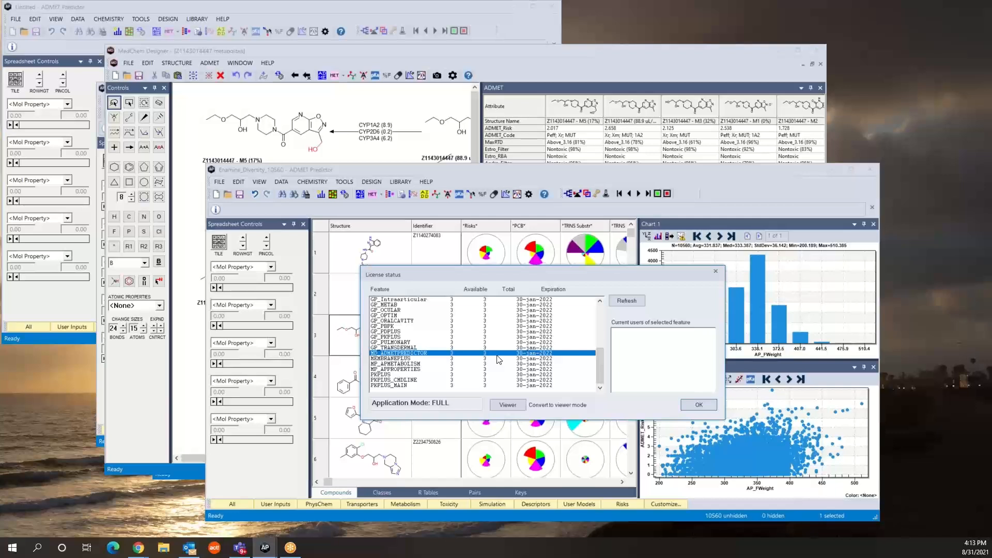
scroll(497, 359, up, 8)
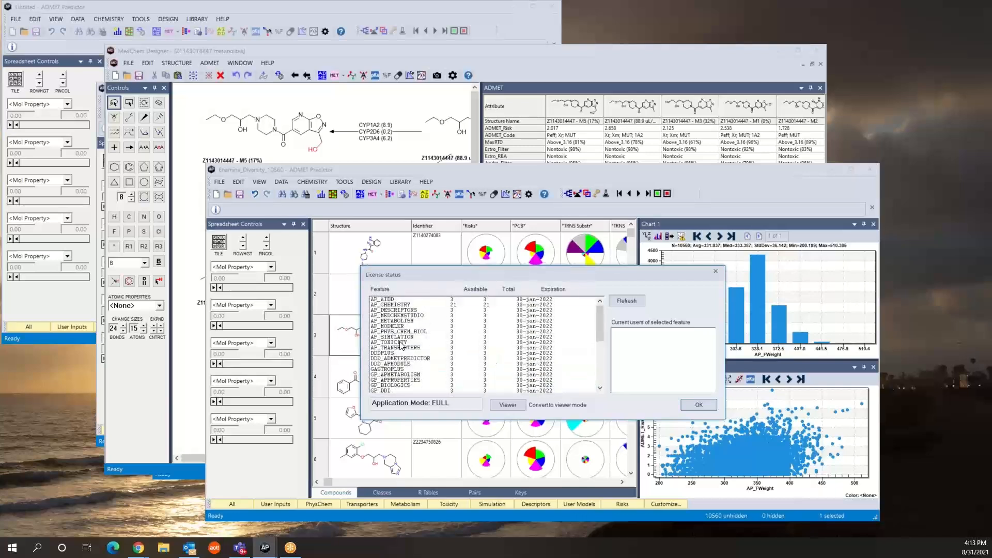
click(401, 343)
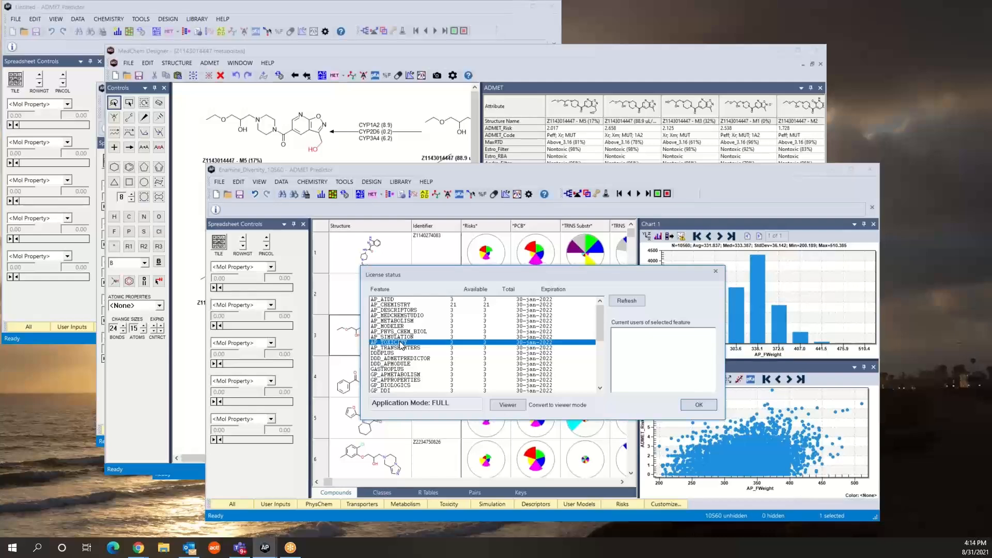
click(699, 404)
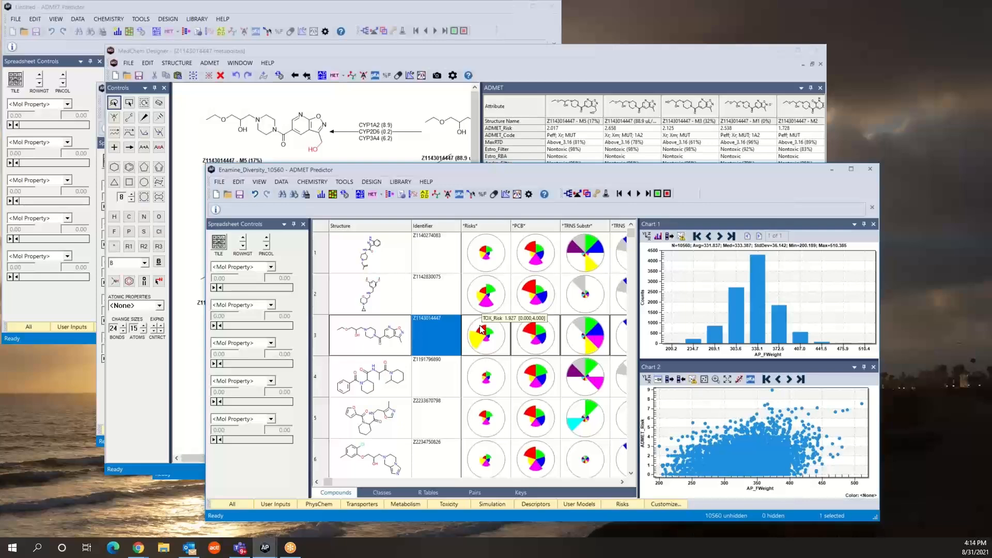